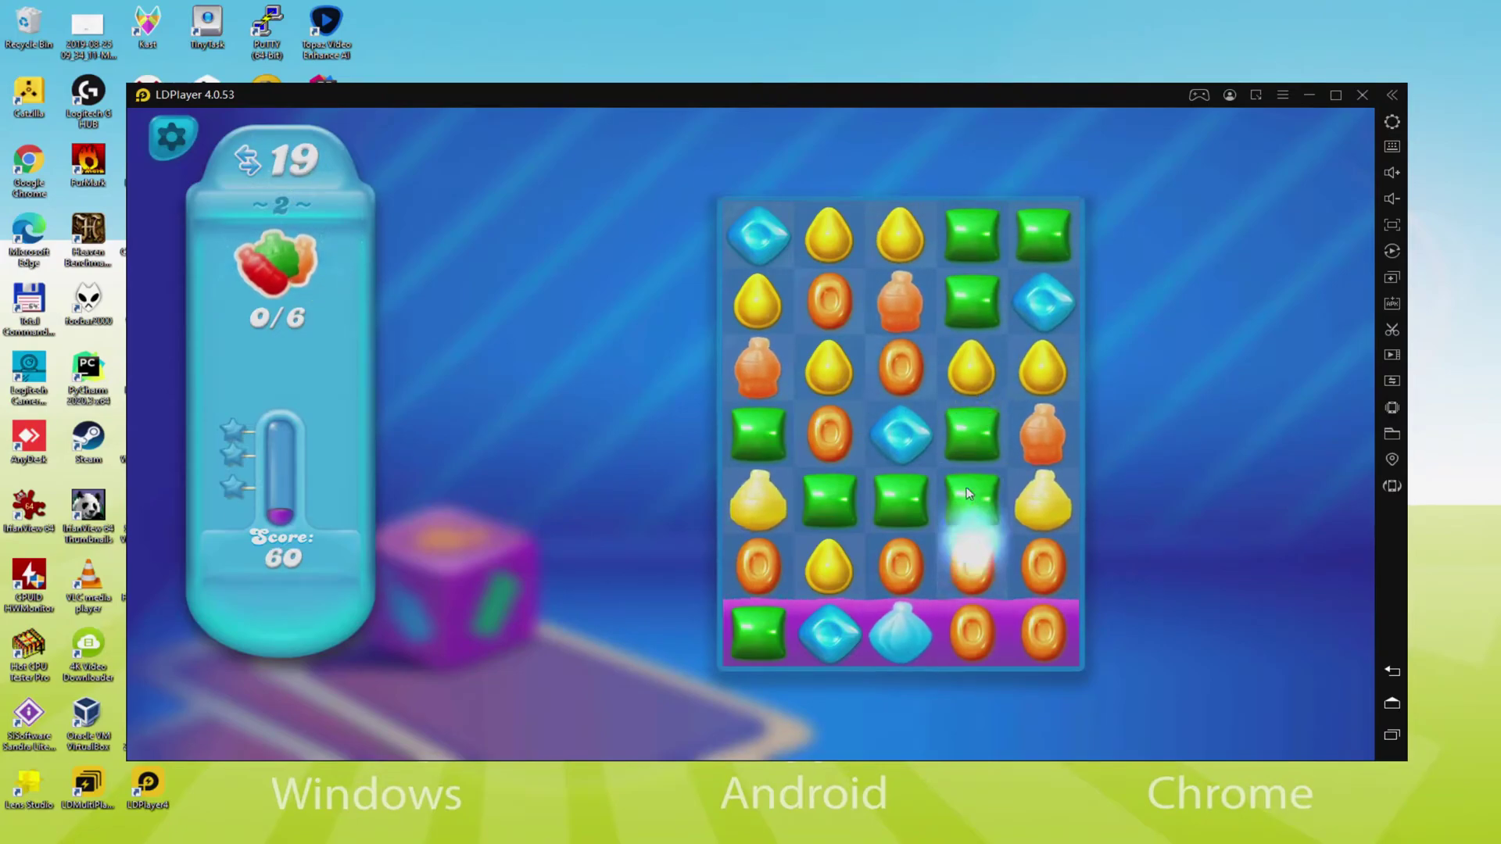
# Swap candies for matches on level 2 and dismiss the tutorial message to collect bottles
pyautogui.moveTo(966, 487); pyautogui.dragTo(969, 551)
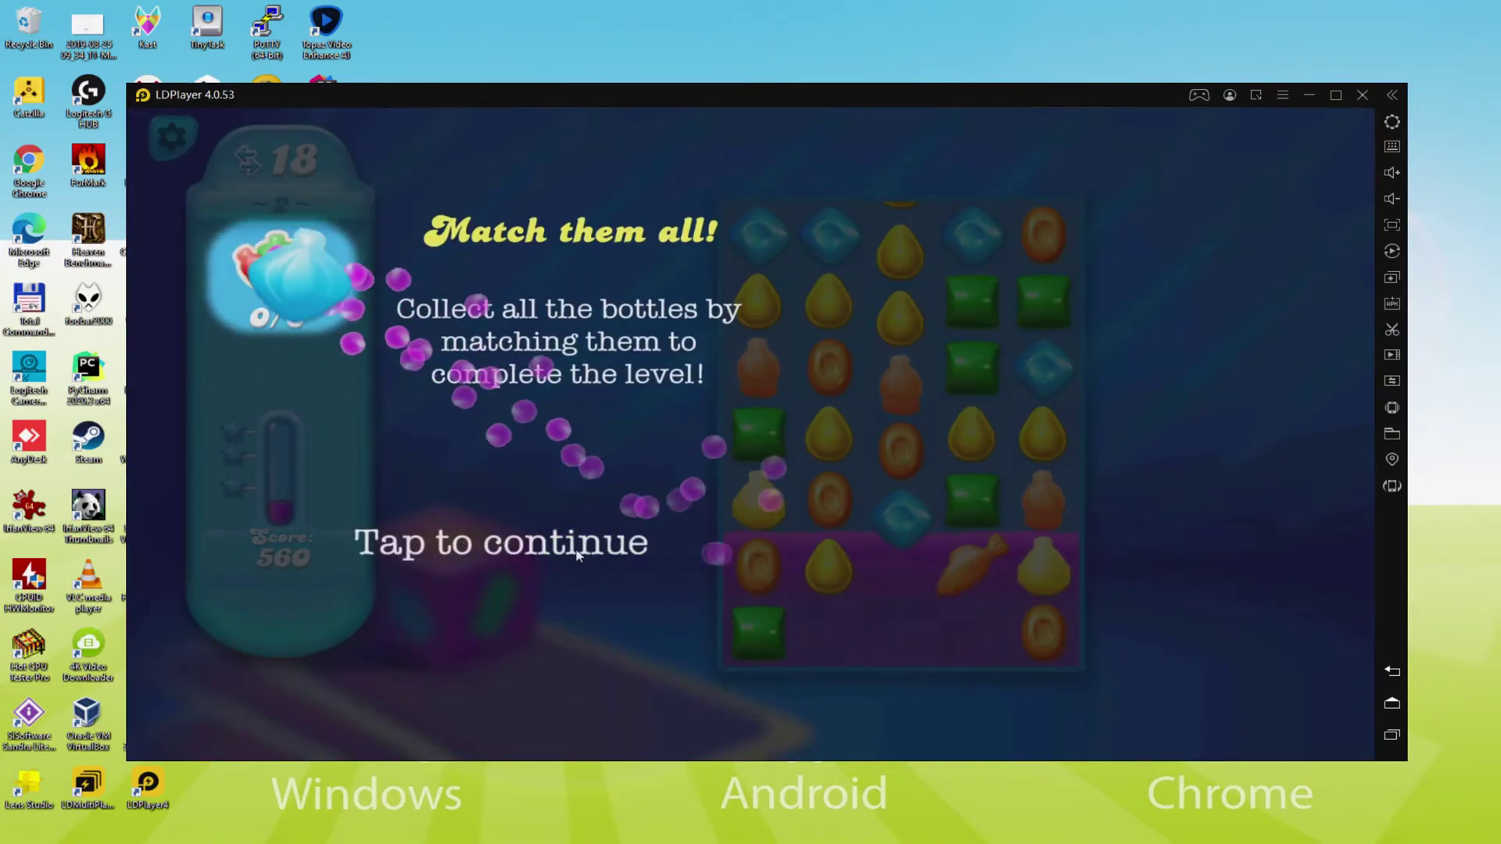
pyautogui.click(579, 555)
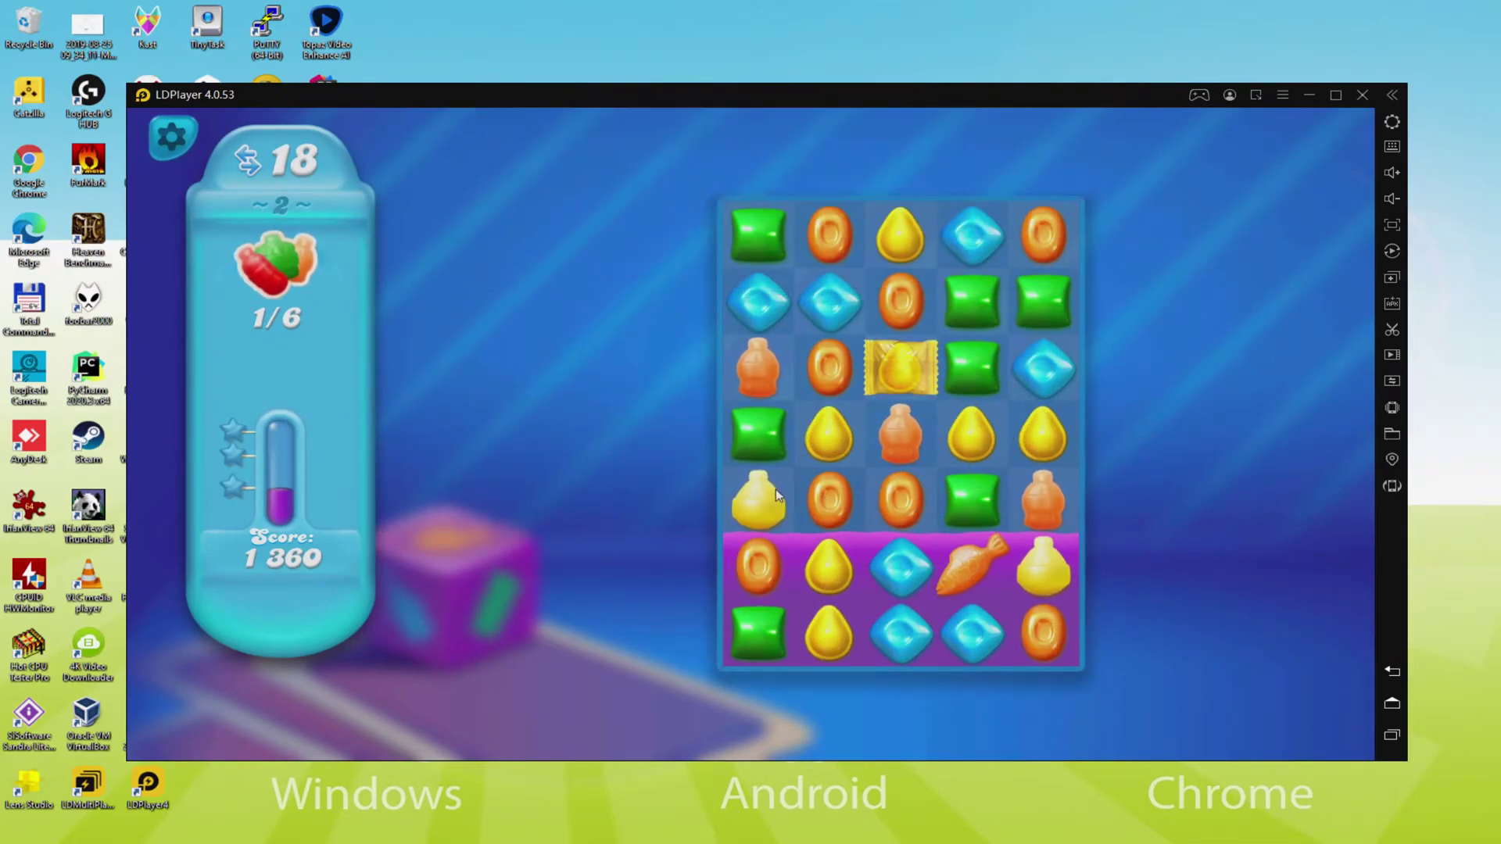
pyautogui.moveTo(776, 492); pyautogui.dragTo(830, 491)
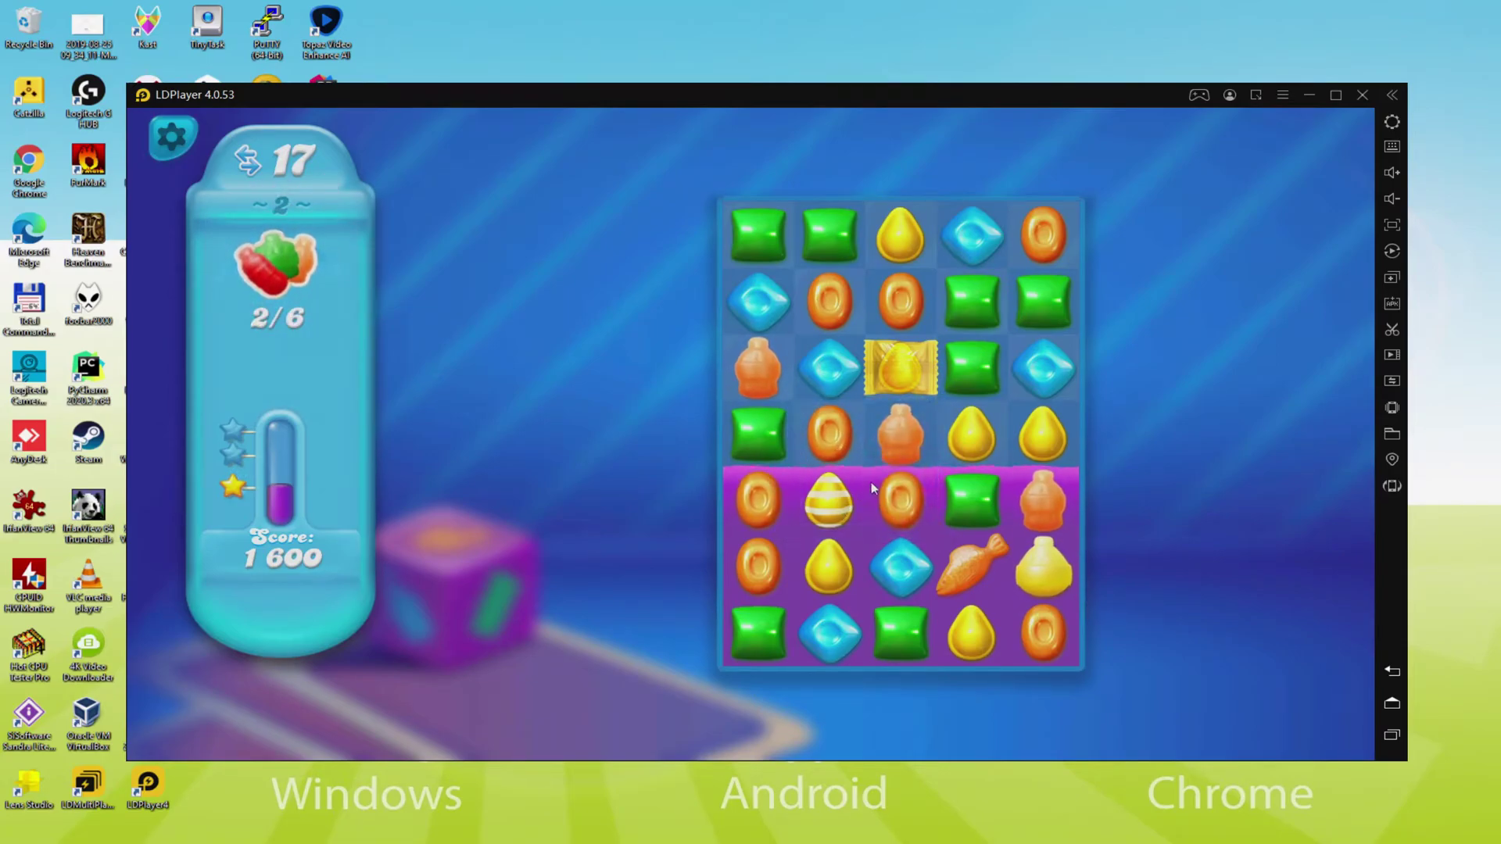
pyautogui.moveTo(830, 492); pyautogui.dragTo(832, 430)
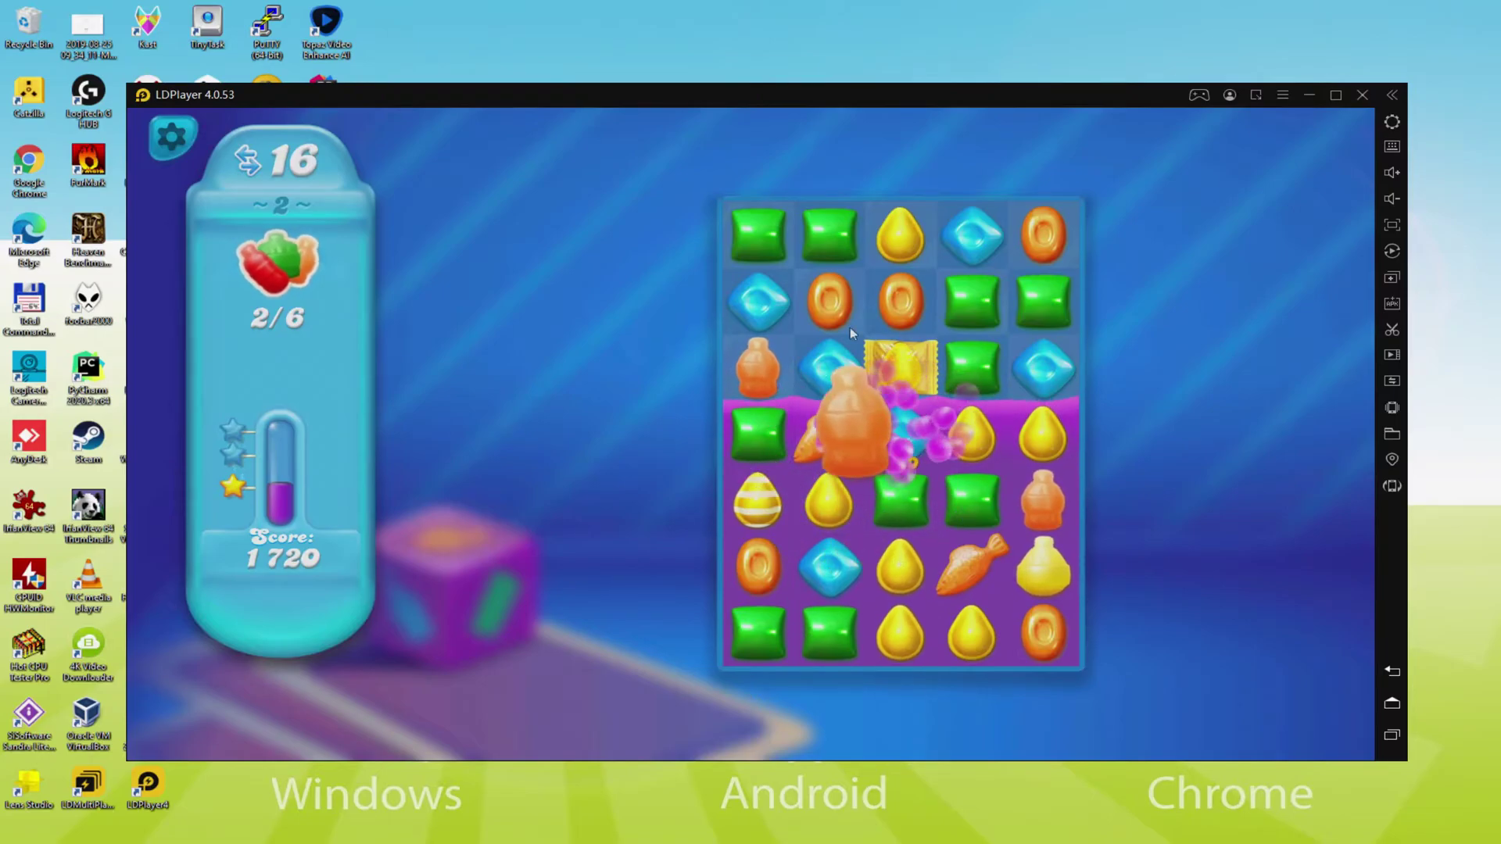
pyautogui.moveTo(757, 368); pyautogui.dragTo(758, 304)
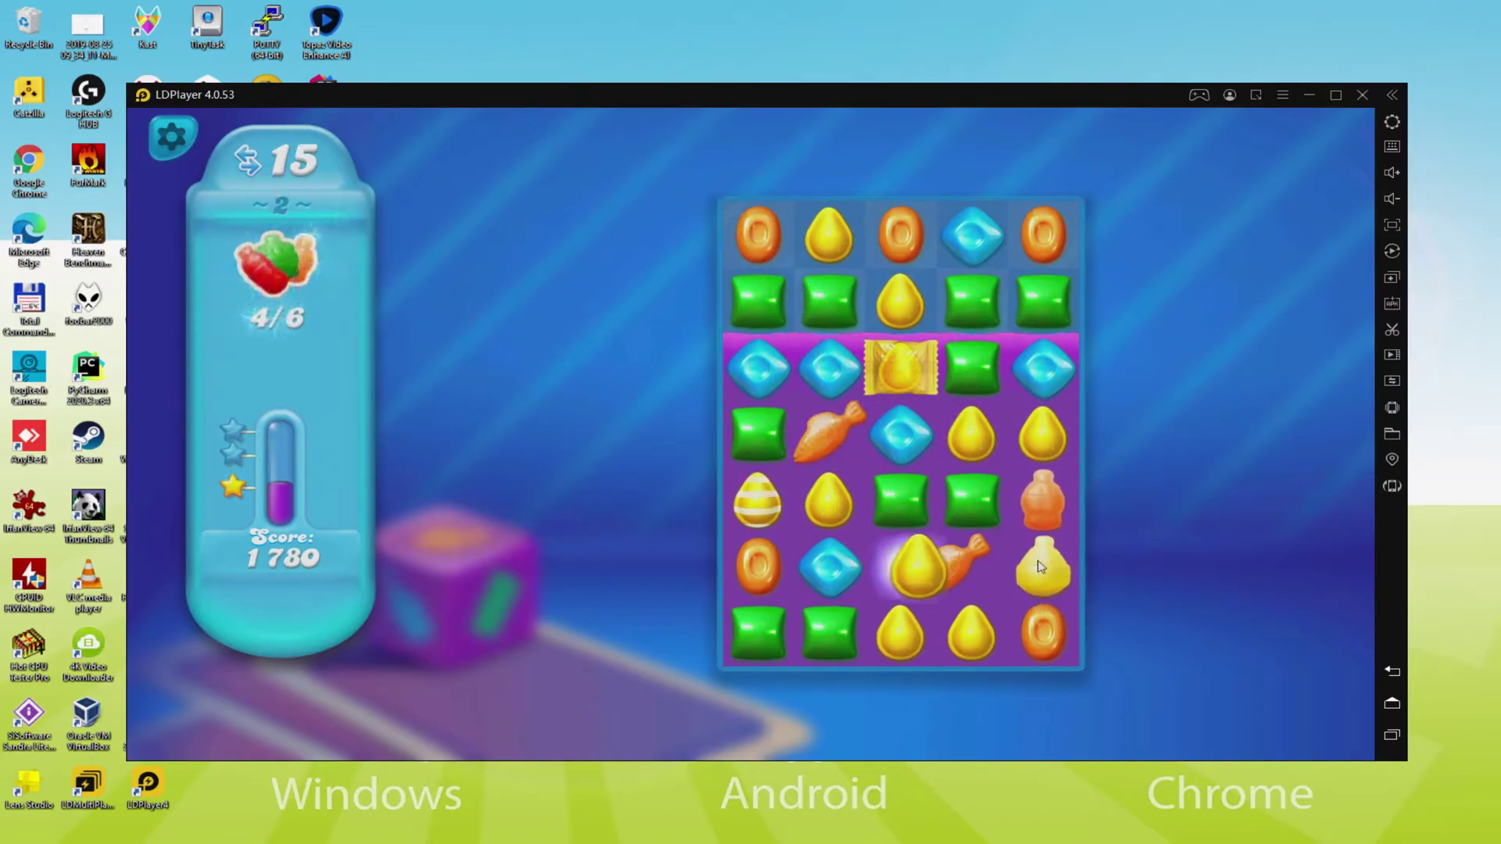
pyautogui.moveTo(1042, 566); pyautogui.dragTo(971, 566)
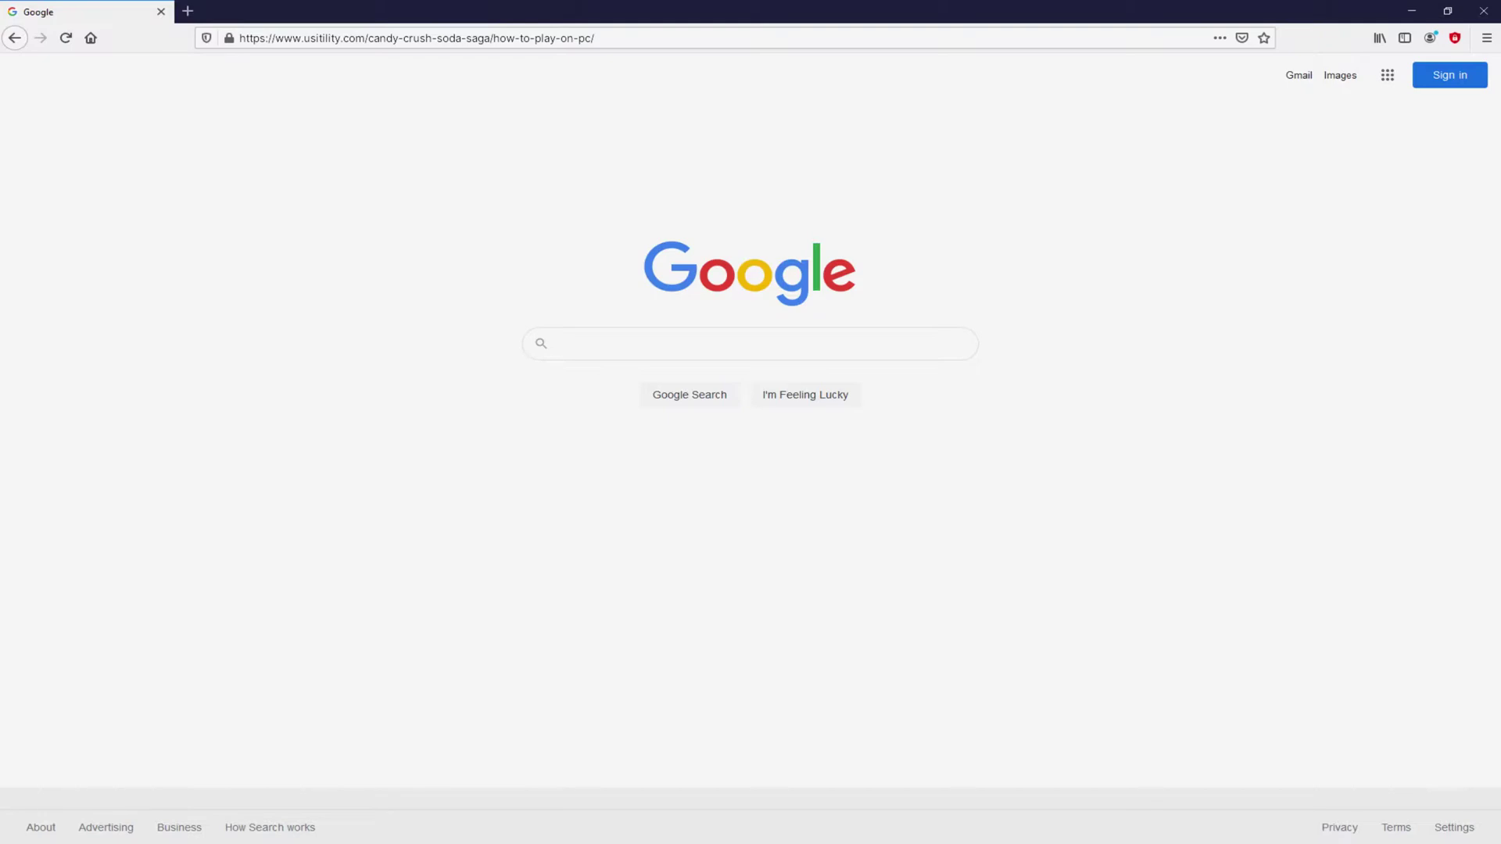
# Load the Usitility Candy Crush Soda Saga PC article and scroll to its download section
pyautogui.press('Return')
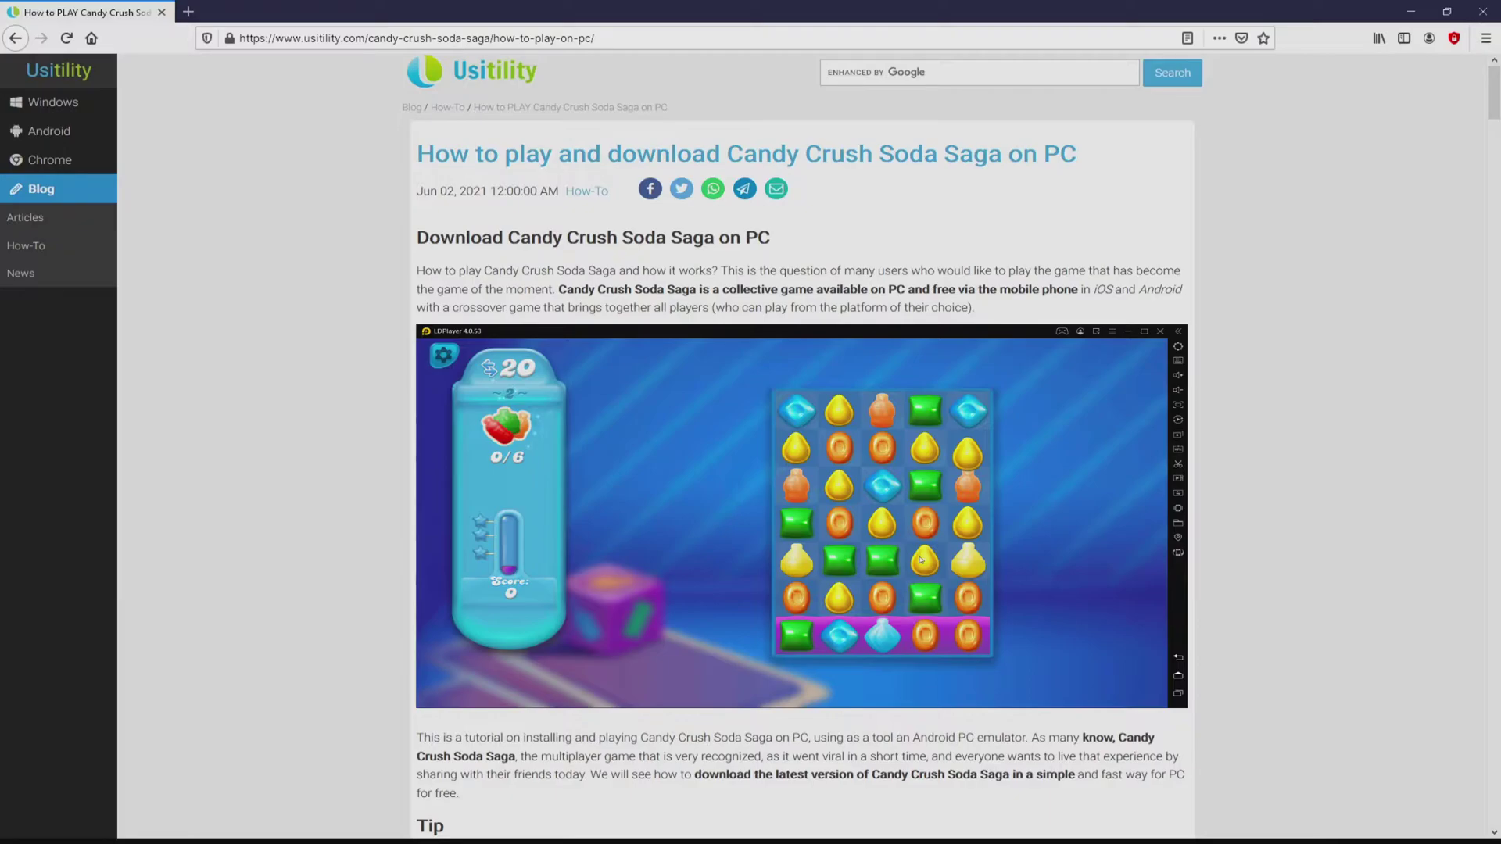
pyautogui.scroll(-3, 802, 444)
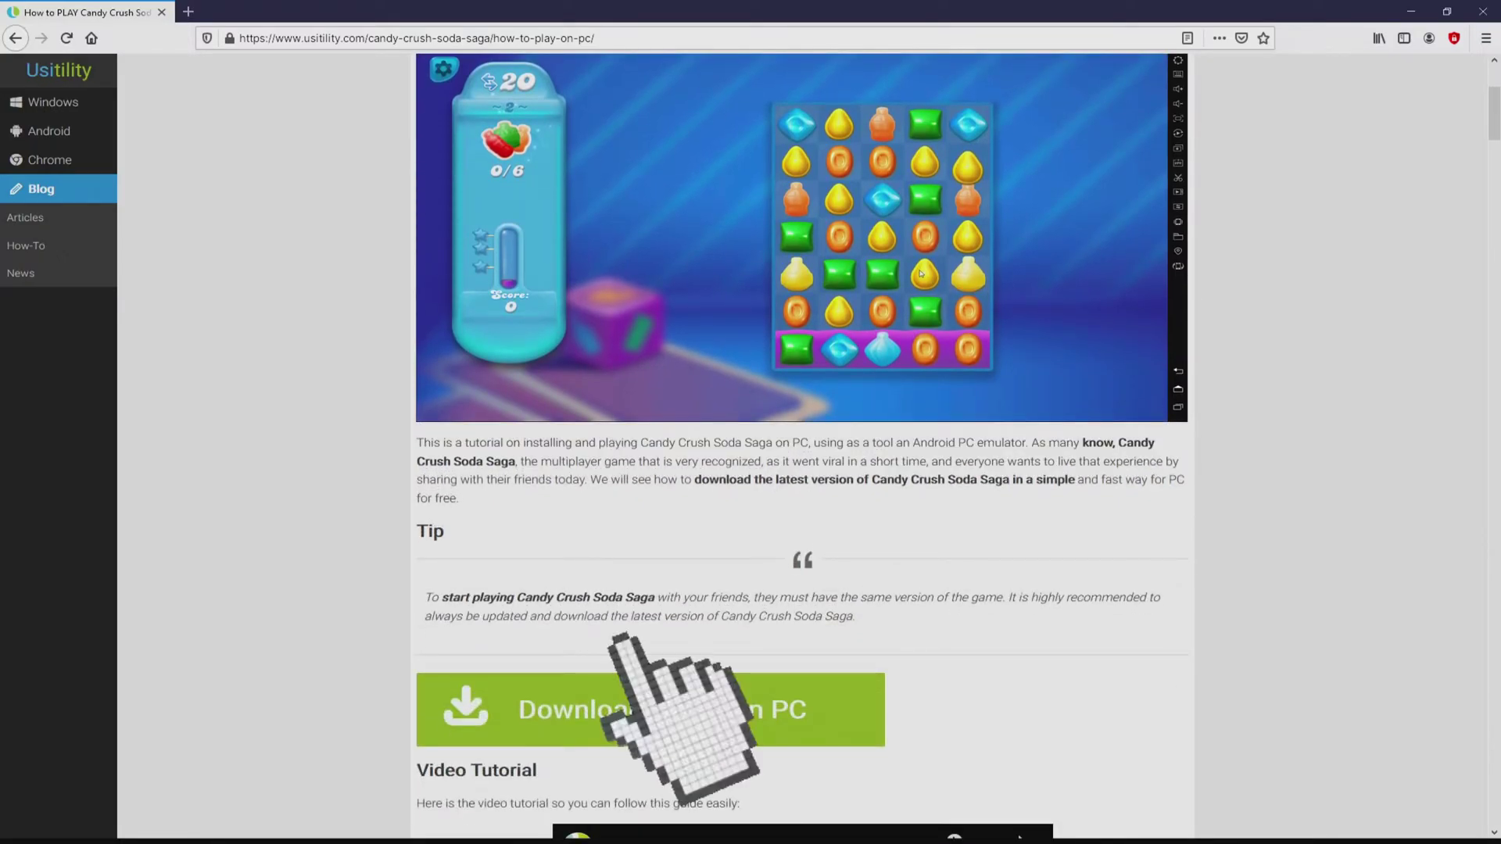
# Open LDPlayer's Candy Crush Soda page, browse it, and download the LDPlayer4 installer
pyautogui.click(649, 709)
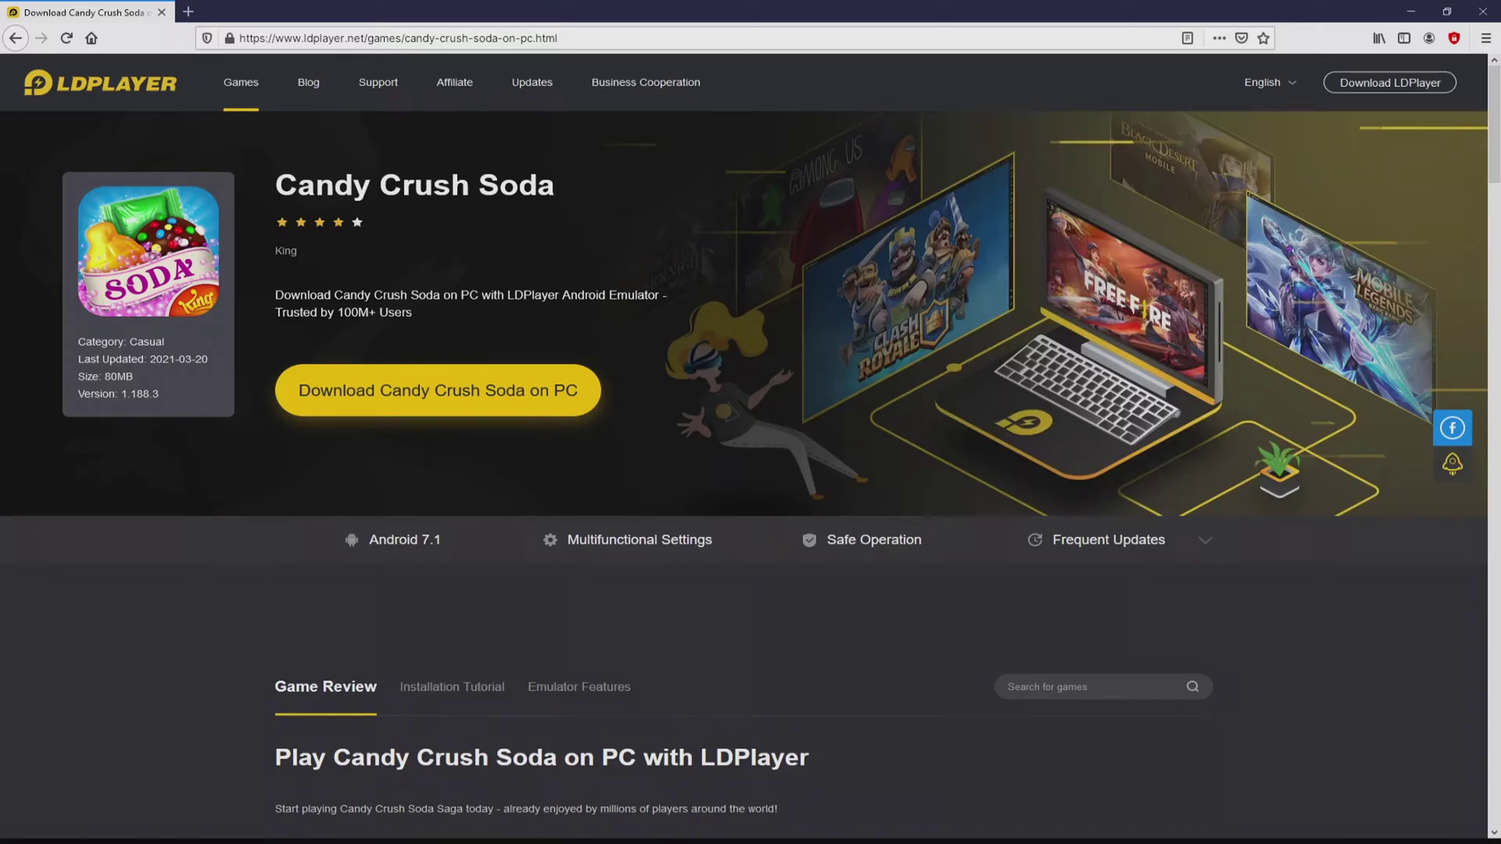
pyautogui.scroll(-12, 751, 469)
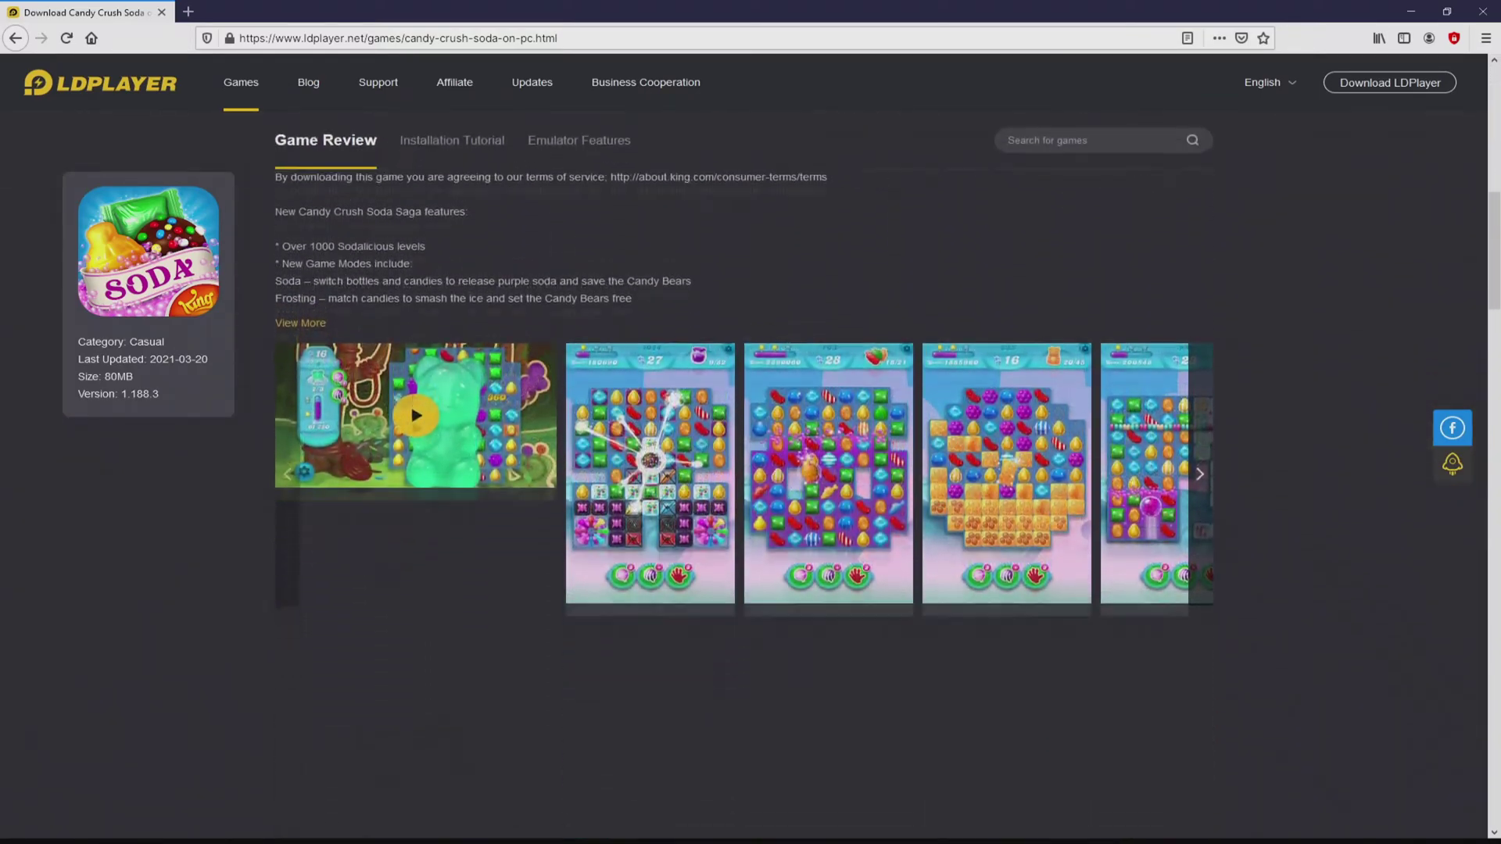
pyautogui.scroll(-18, 750, 469)
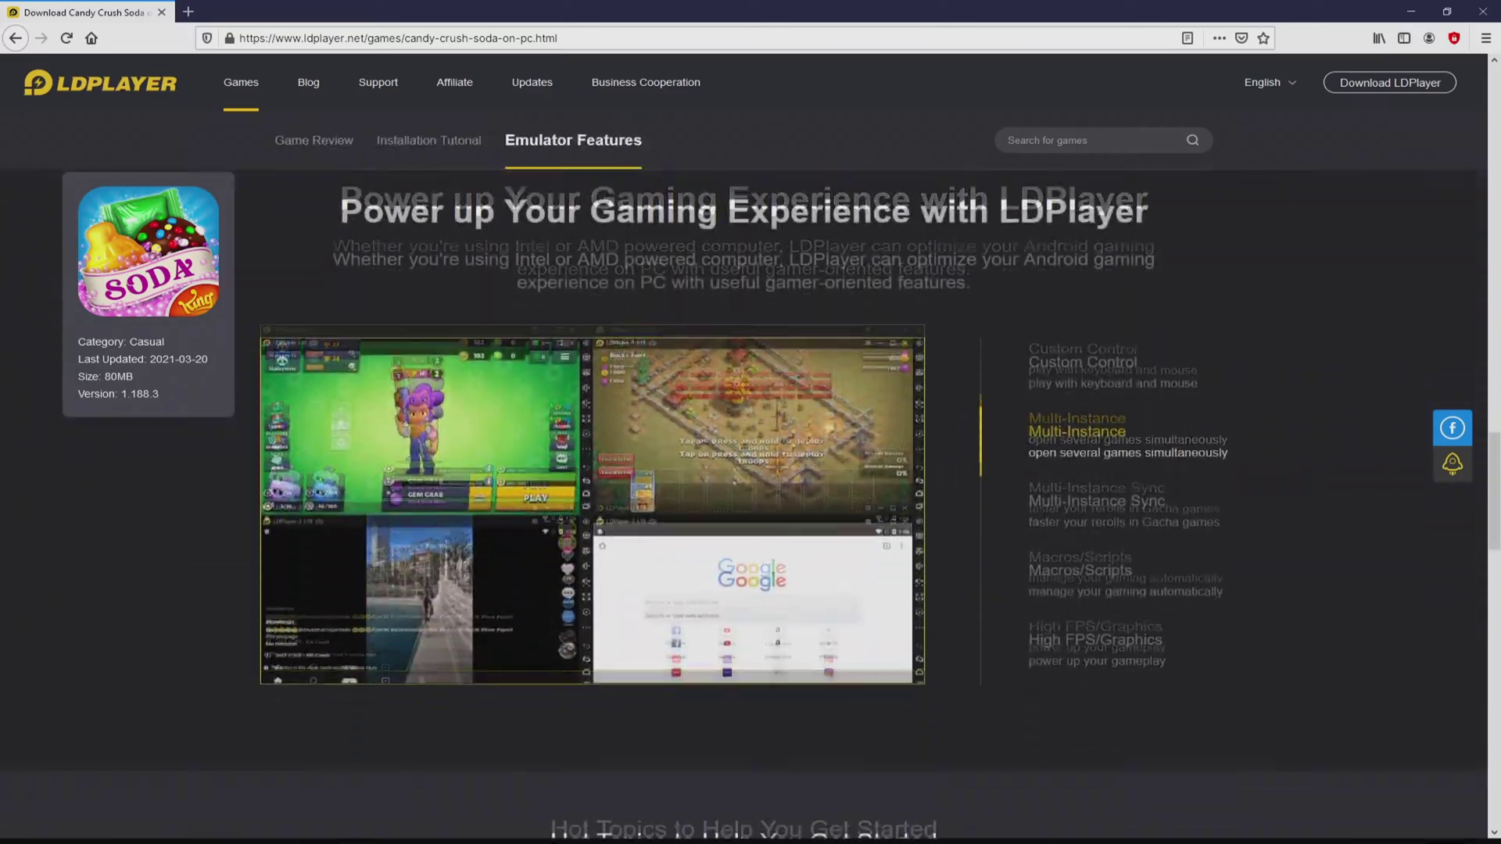
pyautogui.scroll(5, 751, 469)
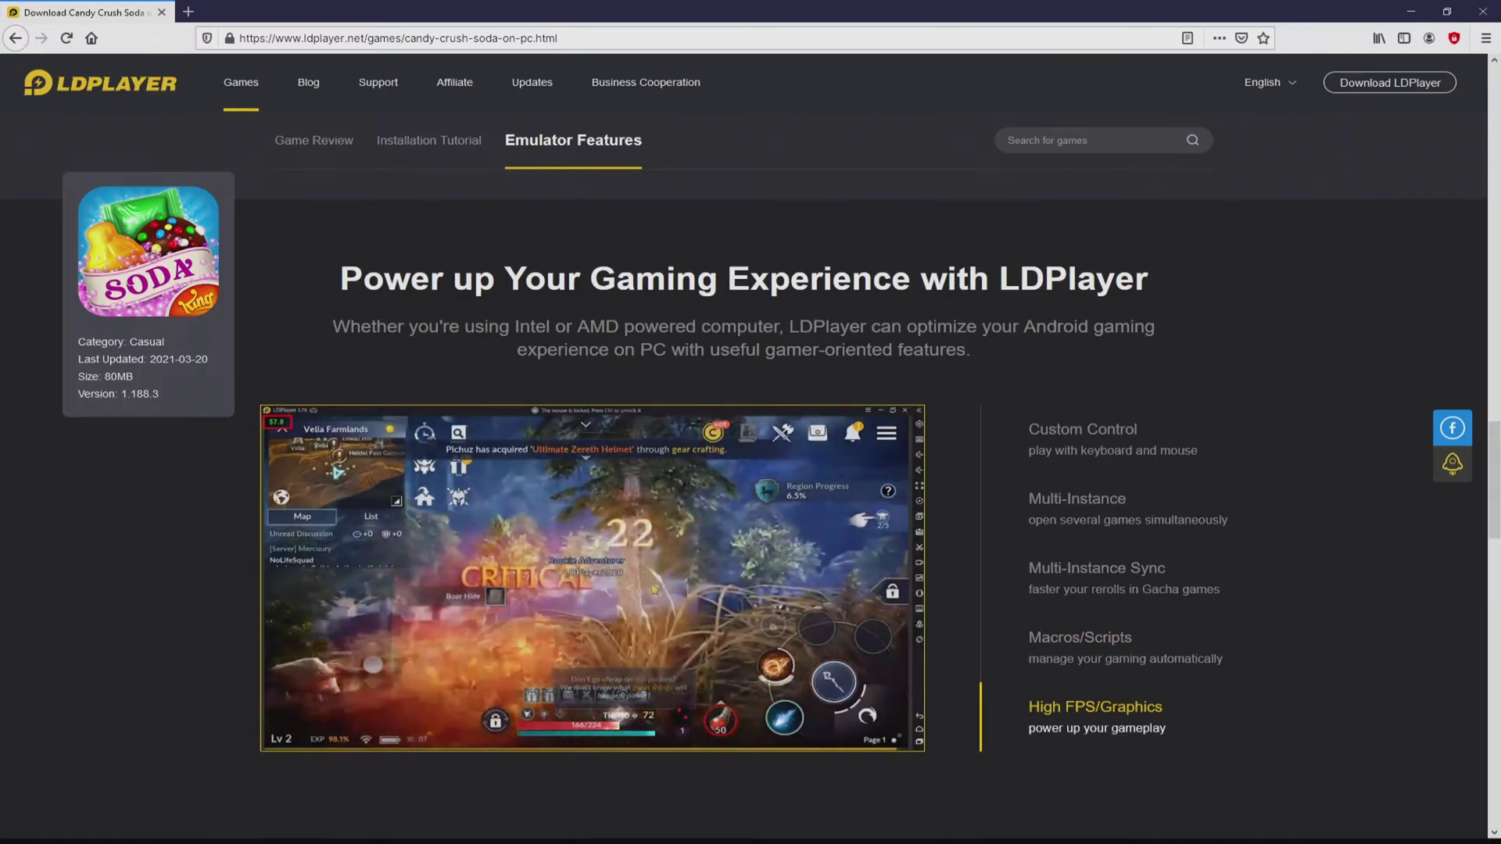
pyautogui.scroll(10, 654, 591)
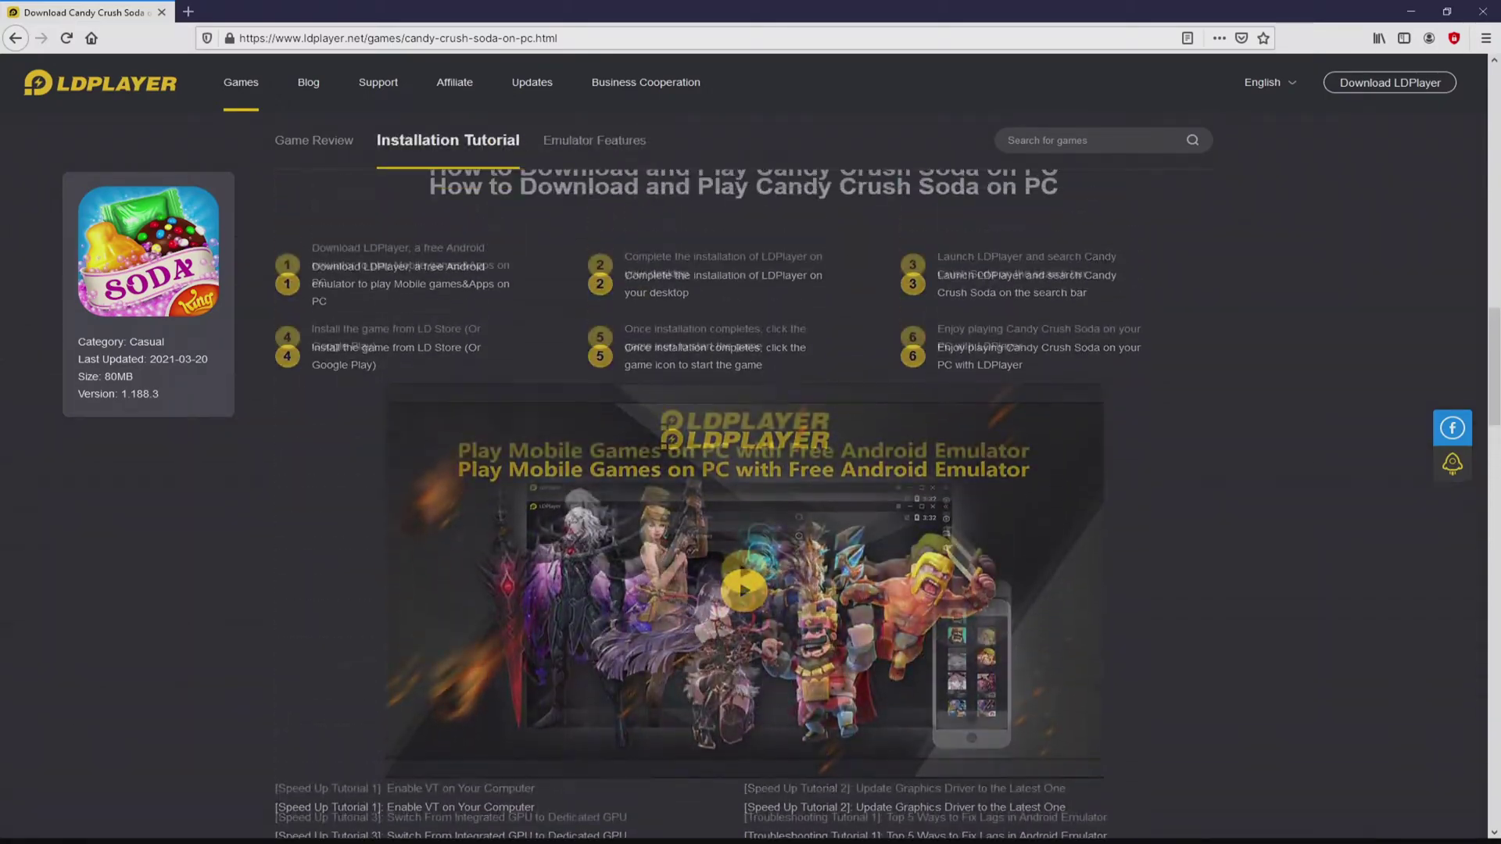
pyautogui.scroll(15, 653, 590)
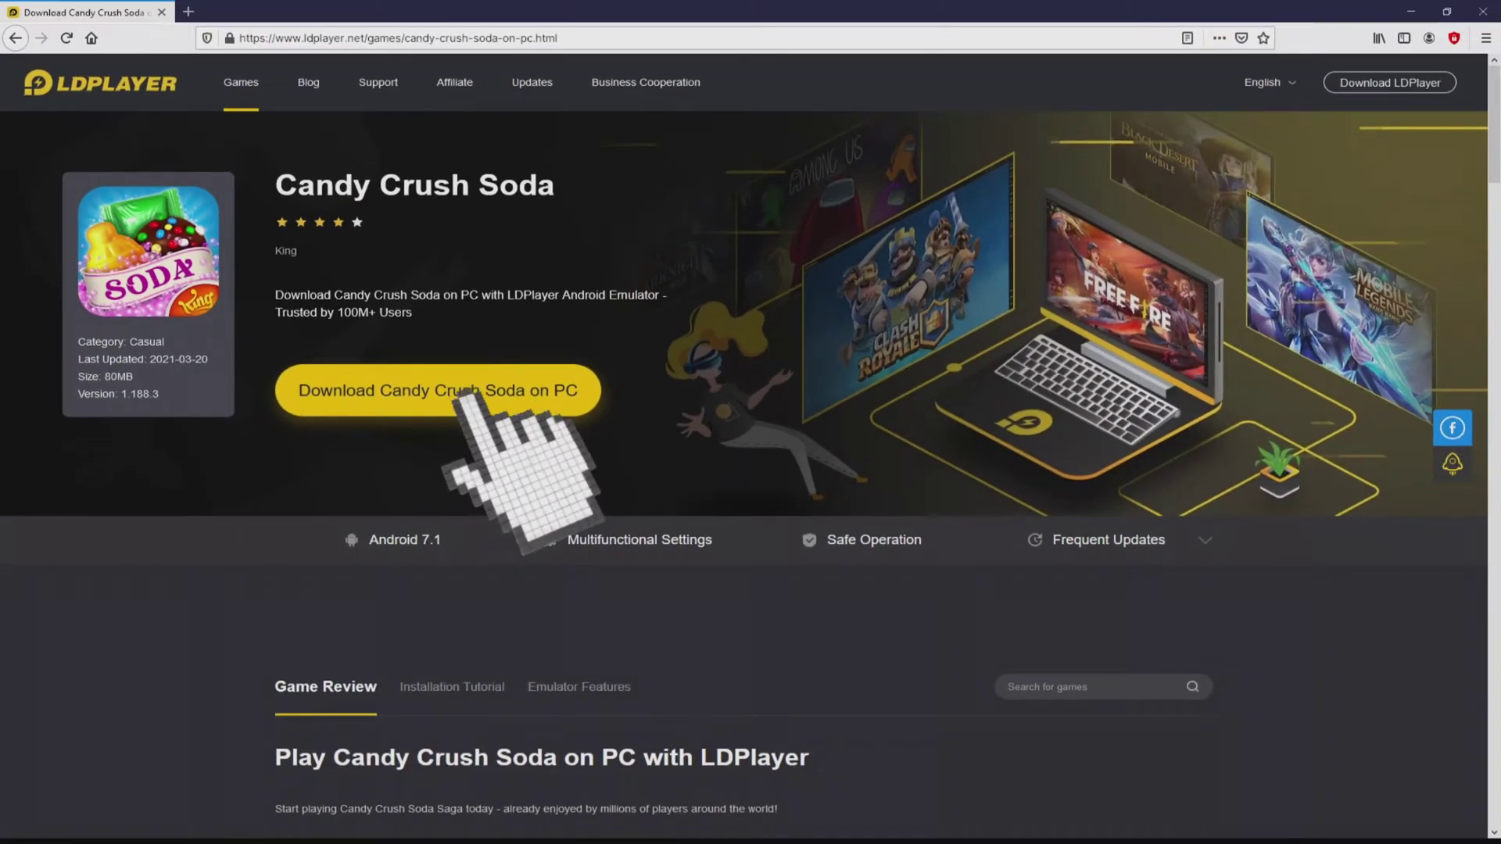
pyautogui.click(461, 395)
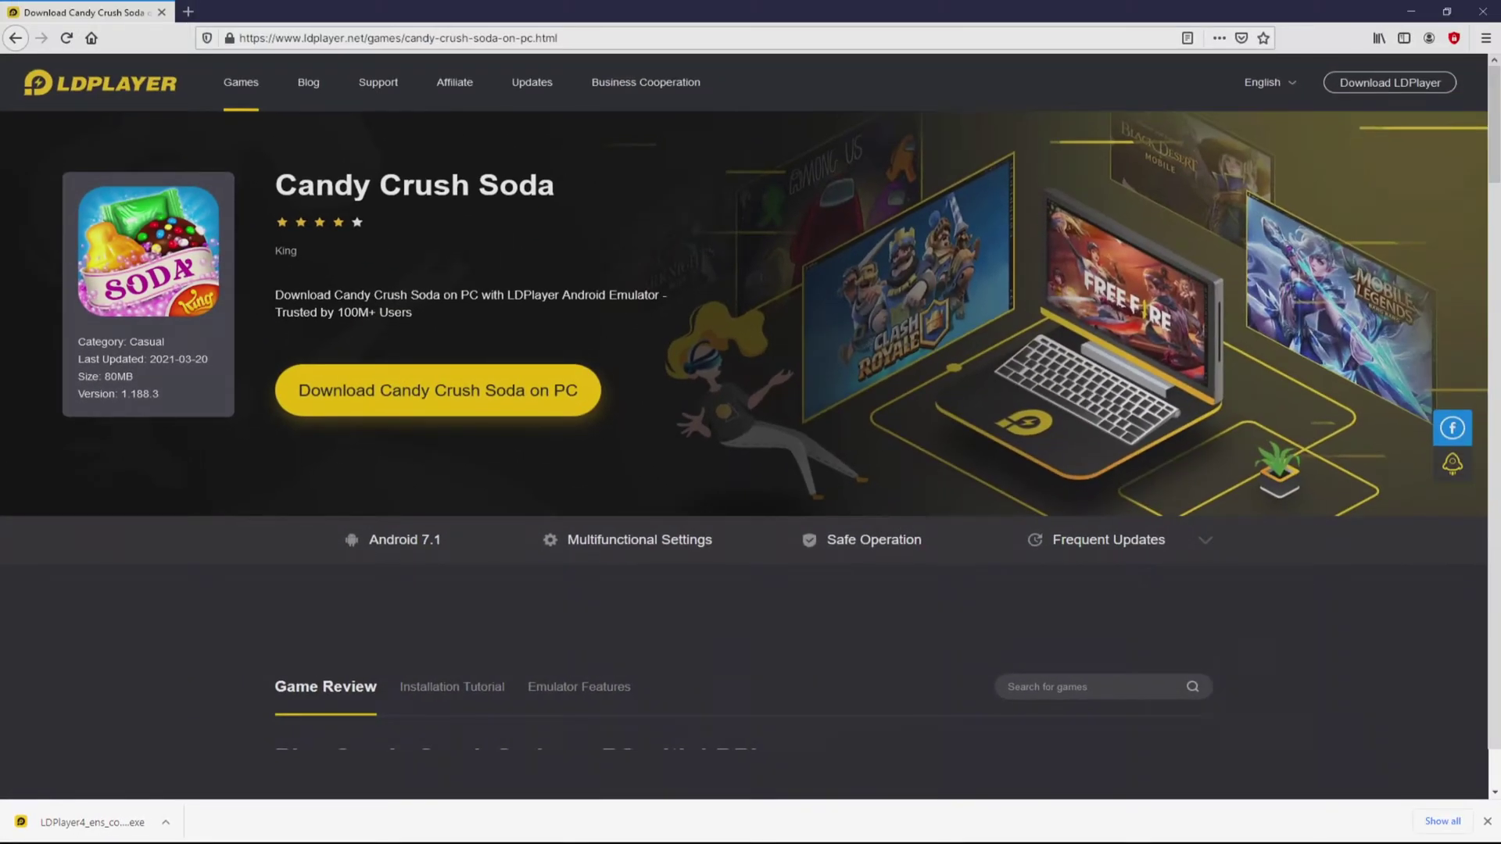
# Run the downloaded installer and check its default install path C:\LDPlayer\LDPlayer4.0\
pyautogui.click(92, 823)
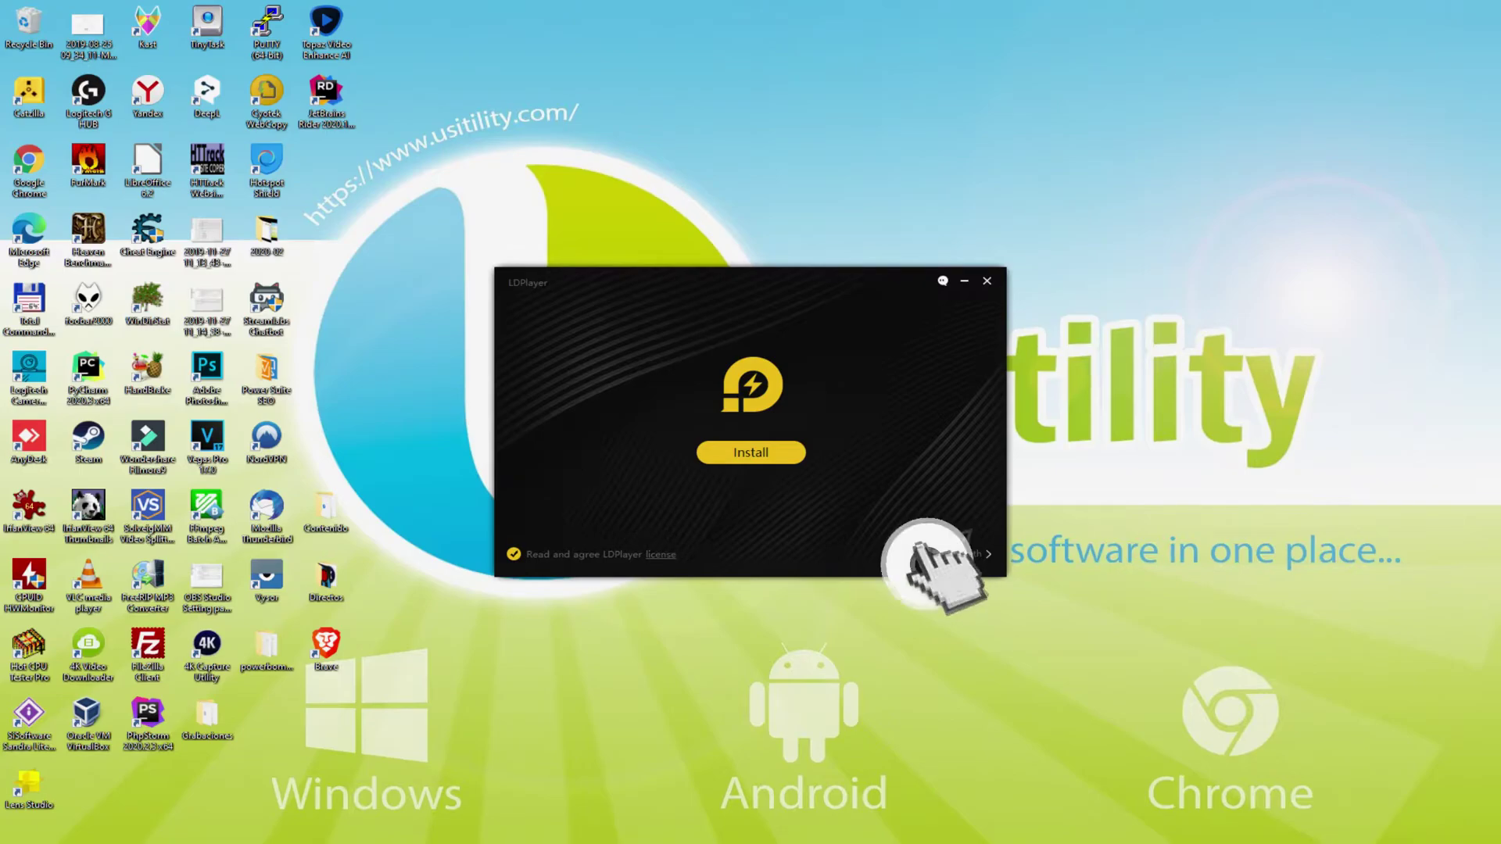
pyautogui.click(961, 554)
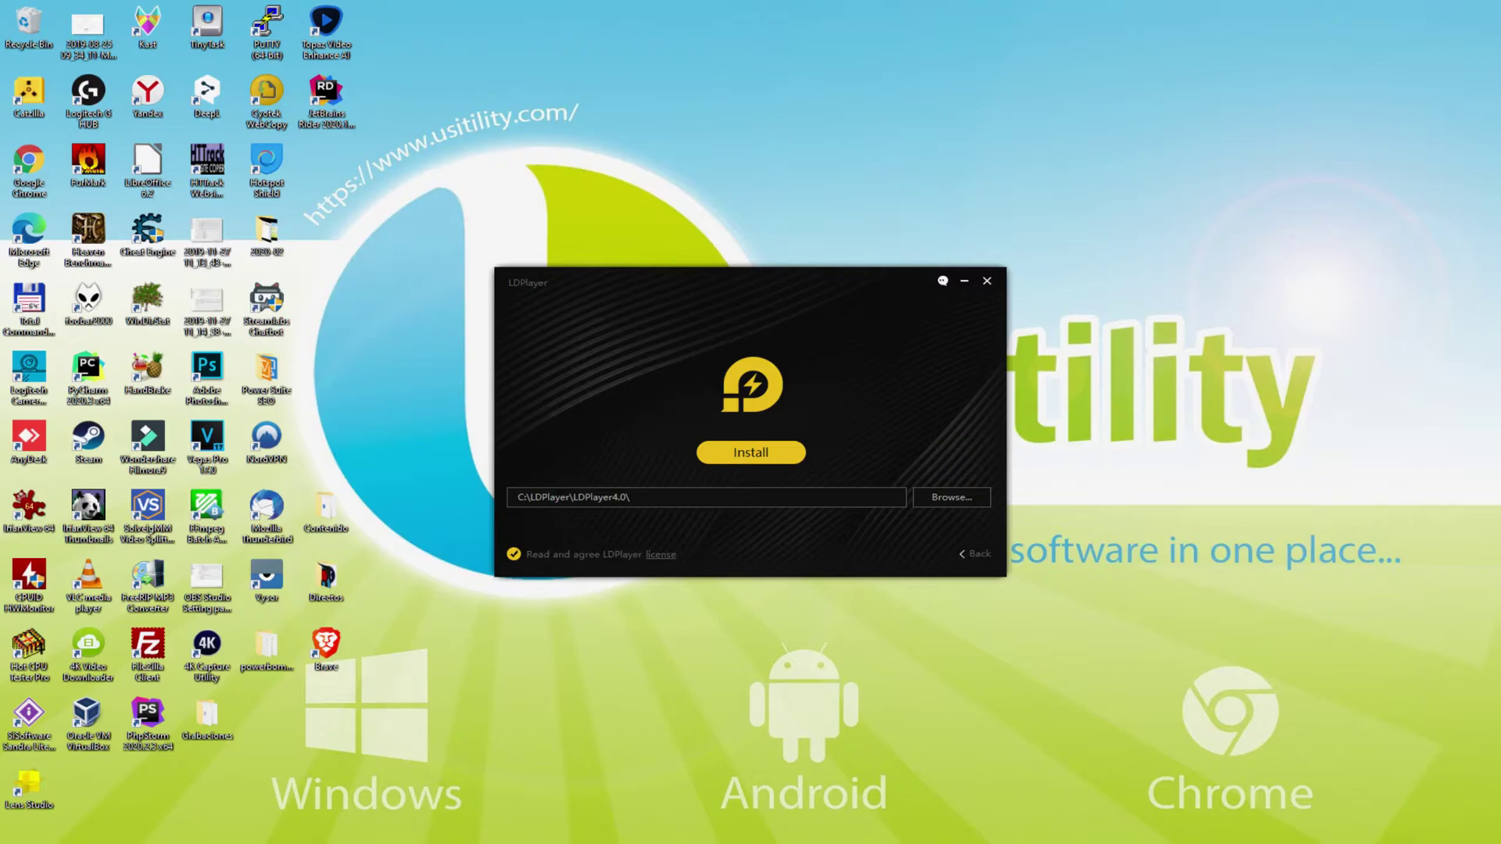
pyautogui.click(962, 544)
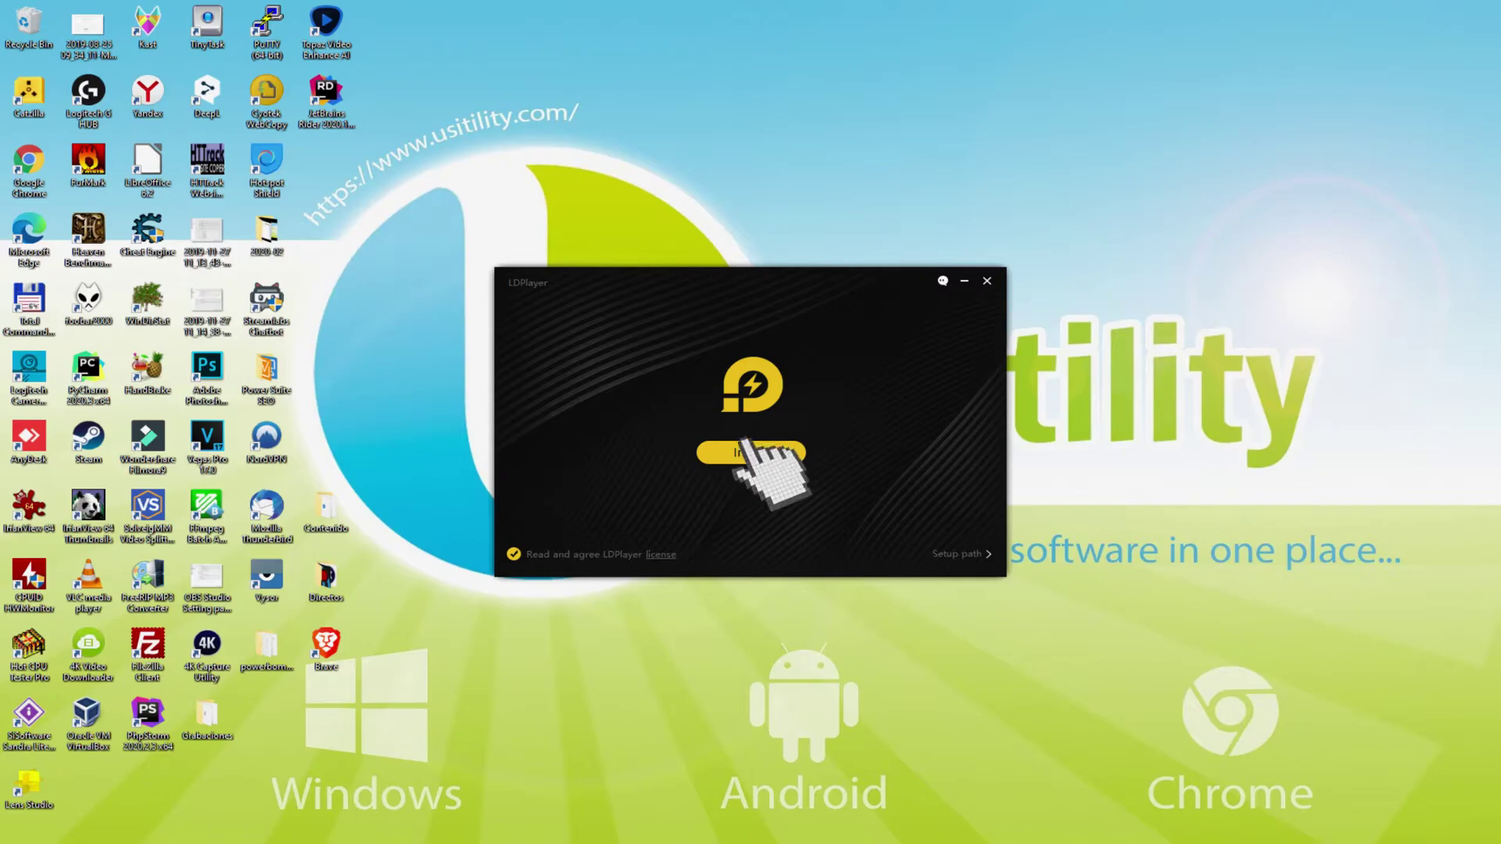
# Install LDPlayer, rejecting the Avast Free Antivirus and McAfee WebAdvisor offers
pyautogui.click(743, 450)
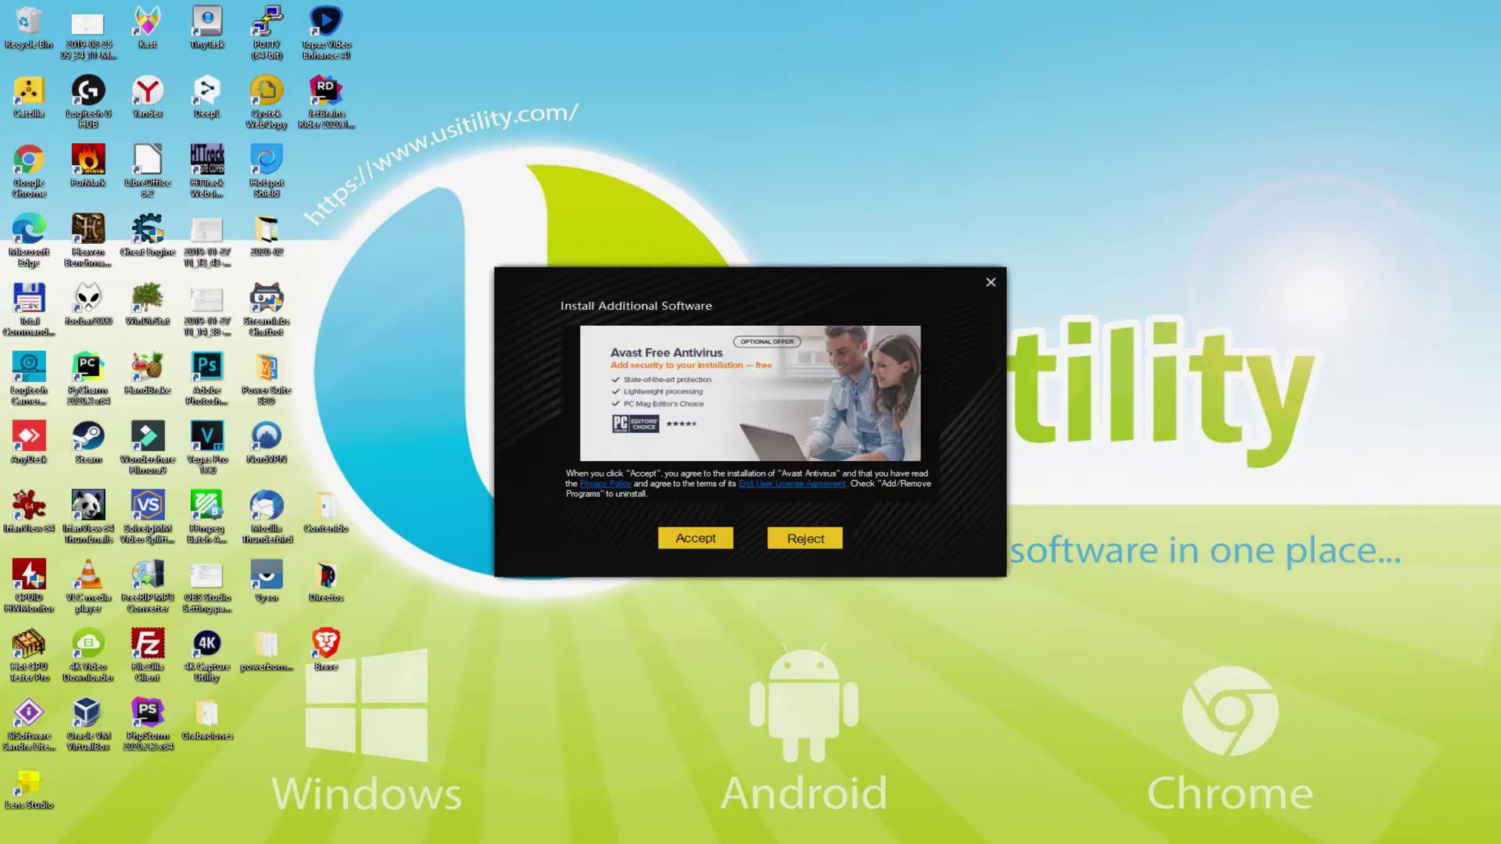
pyautogui.click(806, 536)
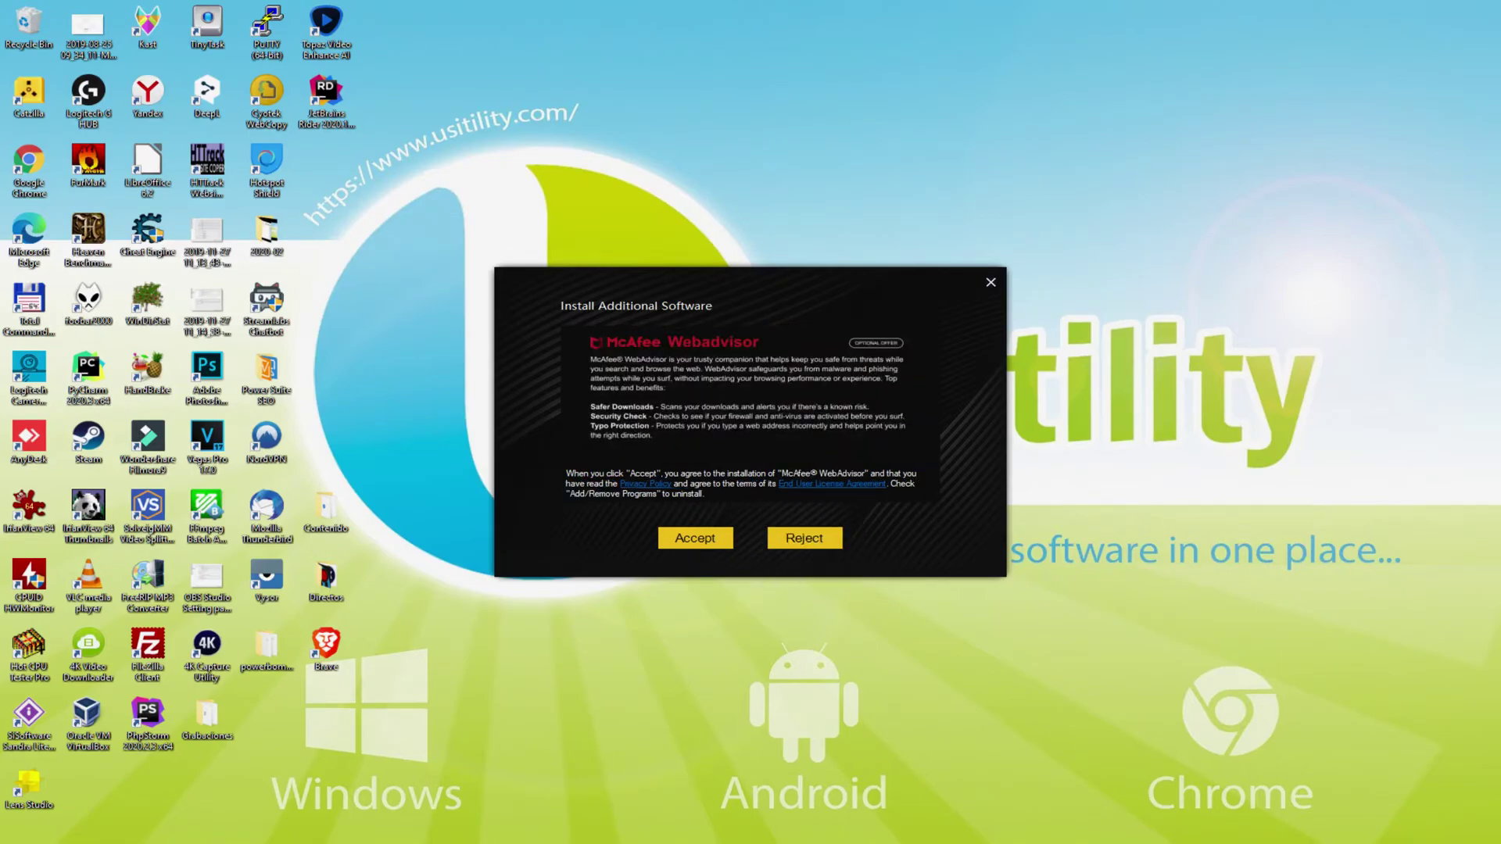
pyautogui.click(806, 538)
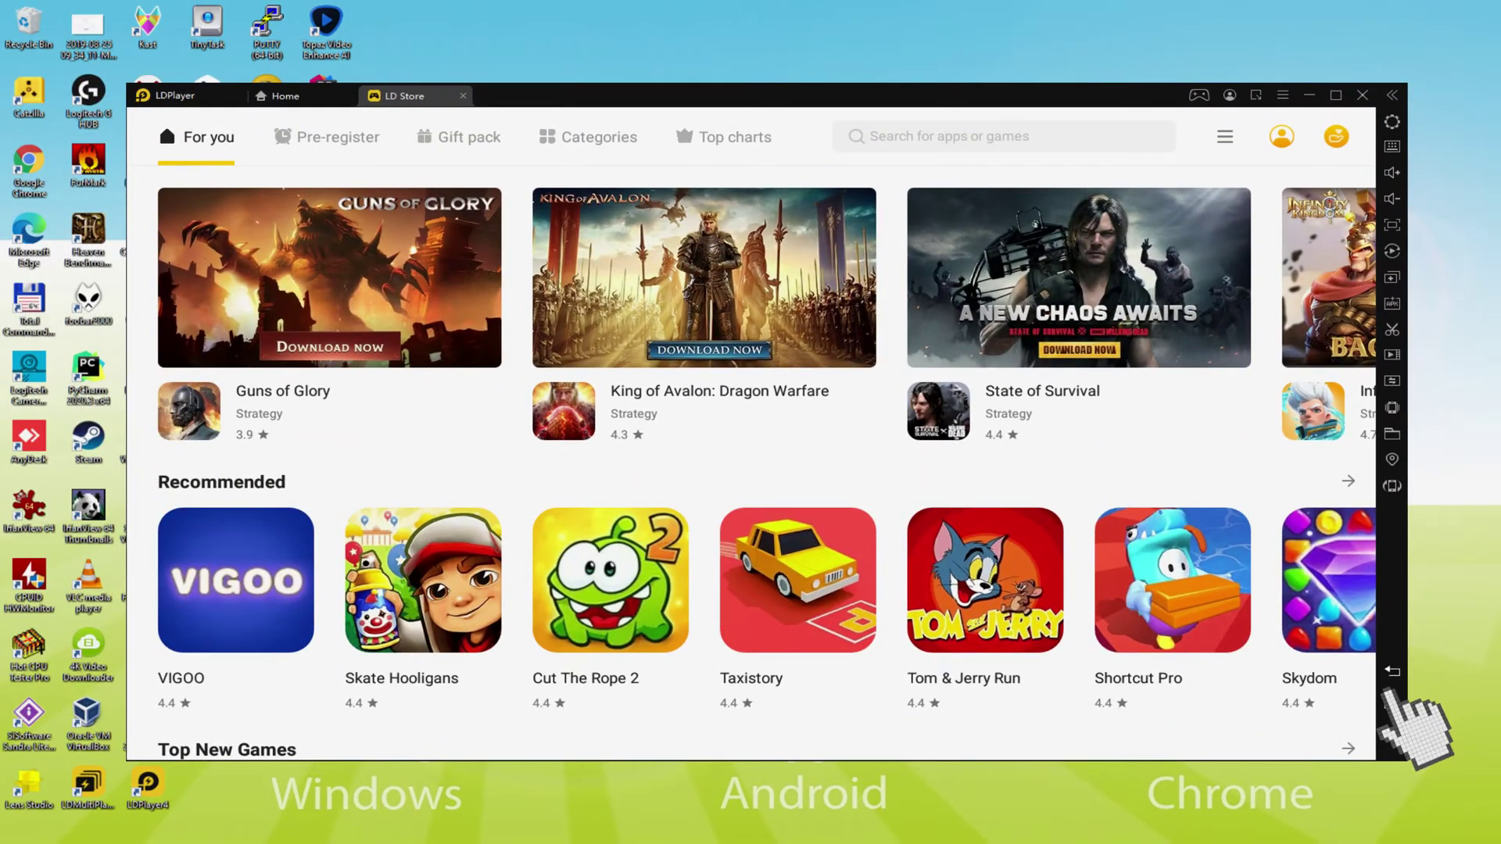
pyautogui.click(1393, 703)
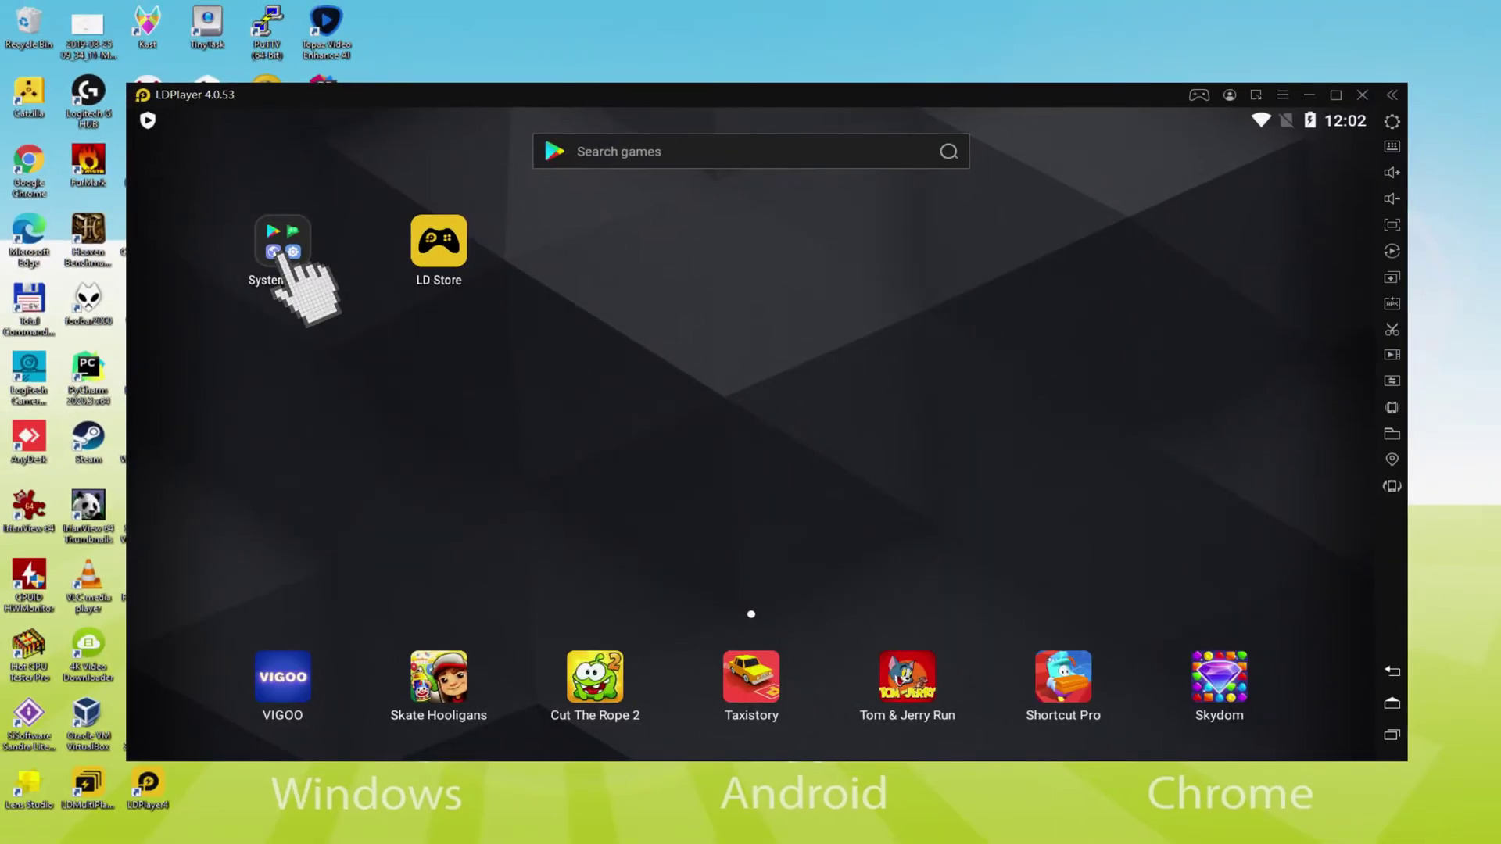
# Launch Play Store from the System Apps folder and begin the Google sign-in
pyautogui.click(289, 258)
pyautogui.click(270, 289)
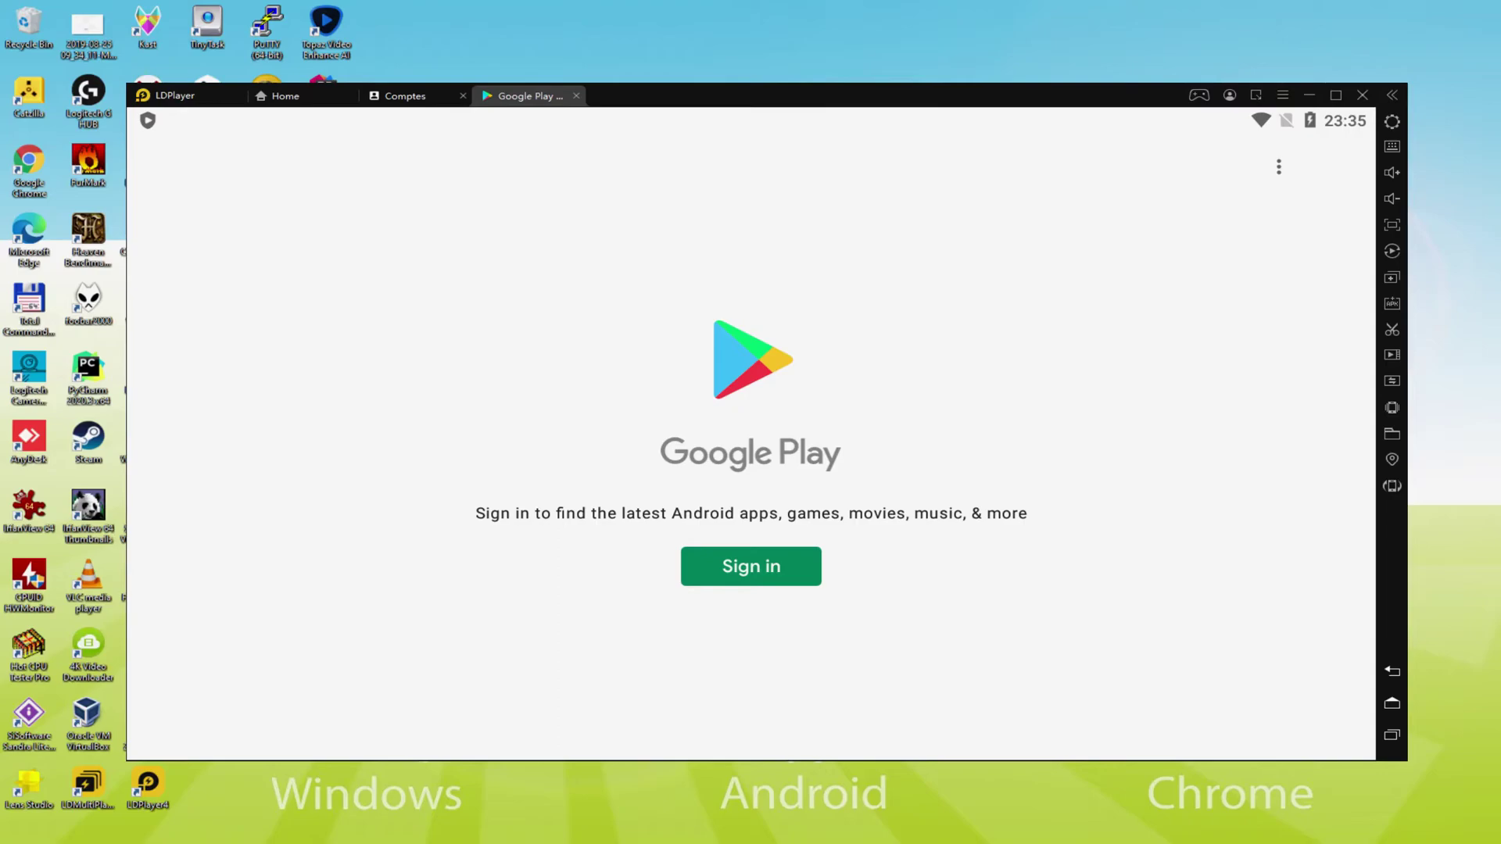
pyautogui.click(750, 553)
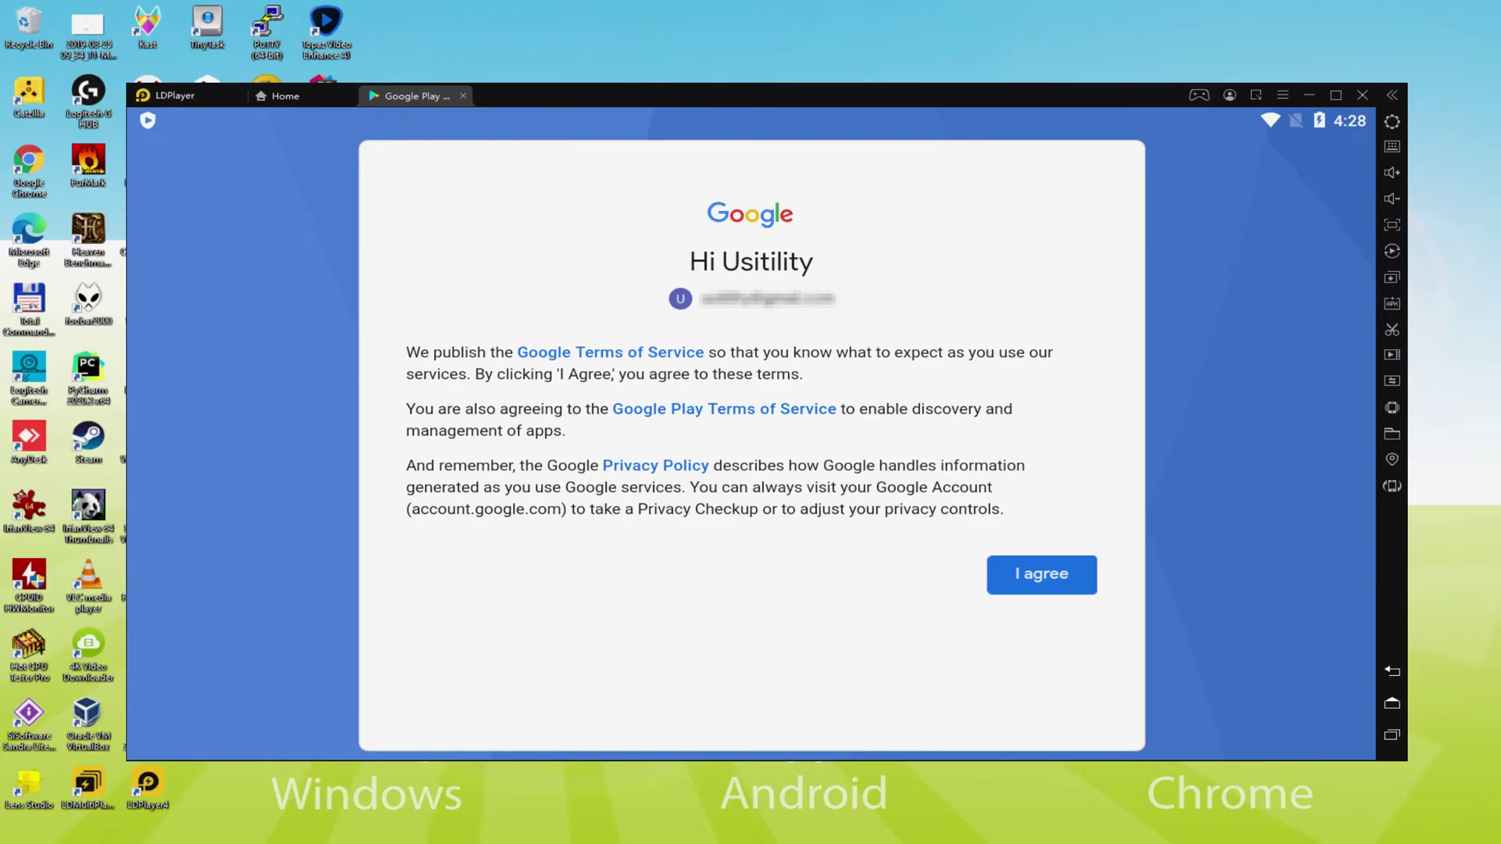
# Agree to Google's terms, switch off Google Drive backup, and accept the services settings
pyautogui.click(1043, 577)
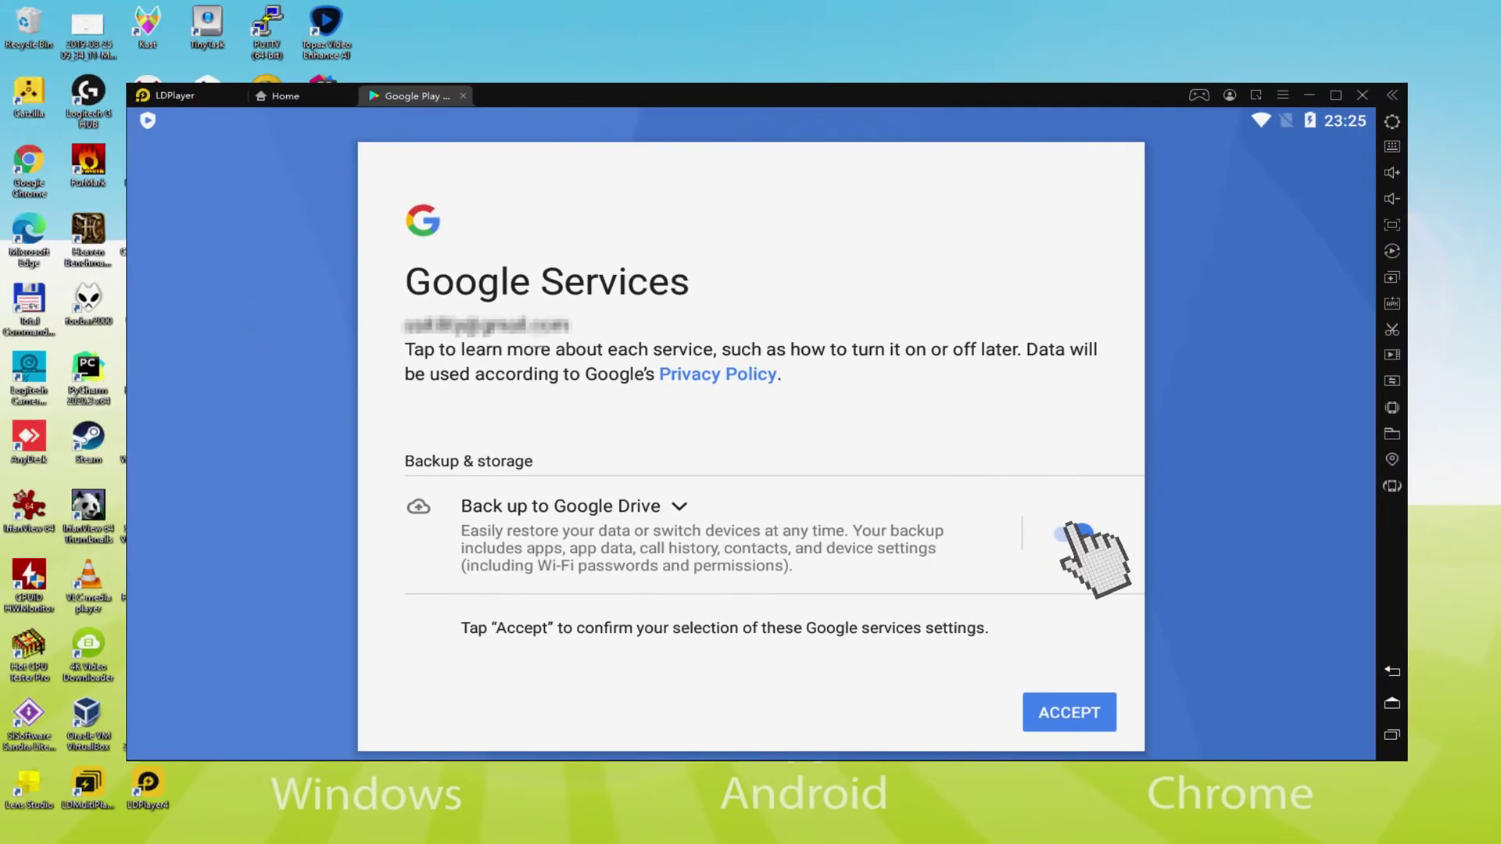
pyautogui.click(1073, 534)
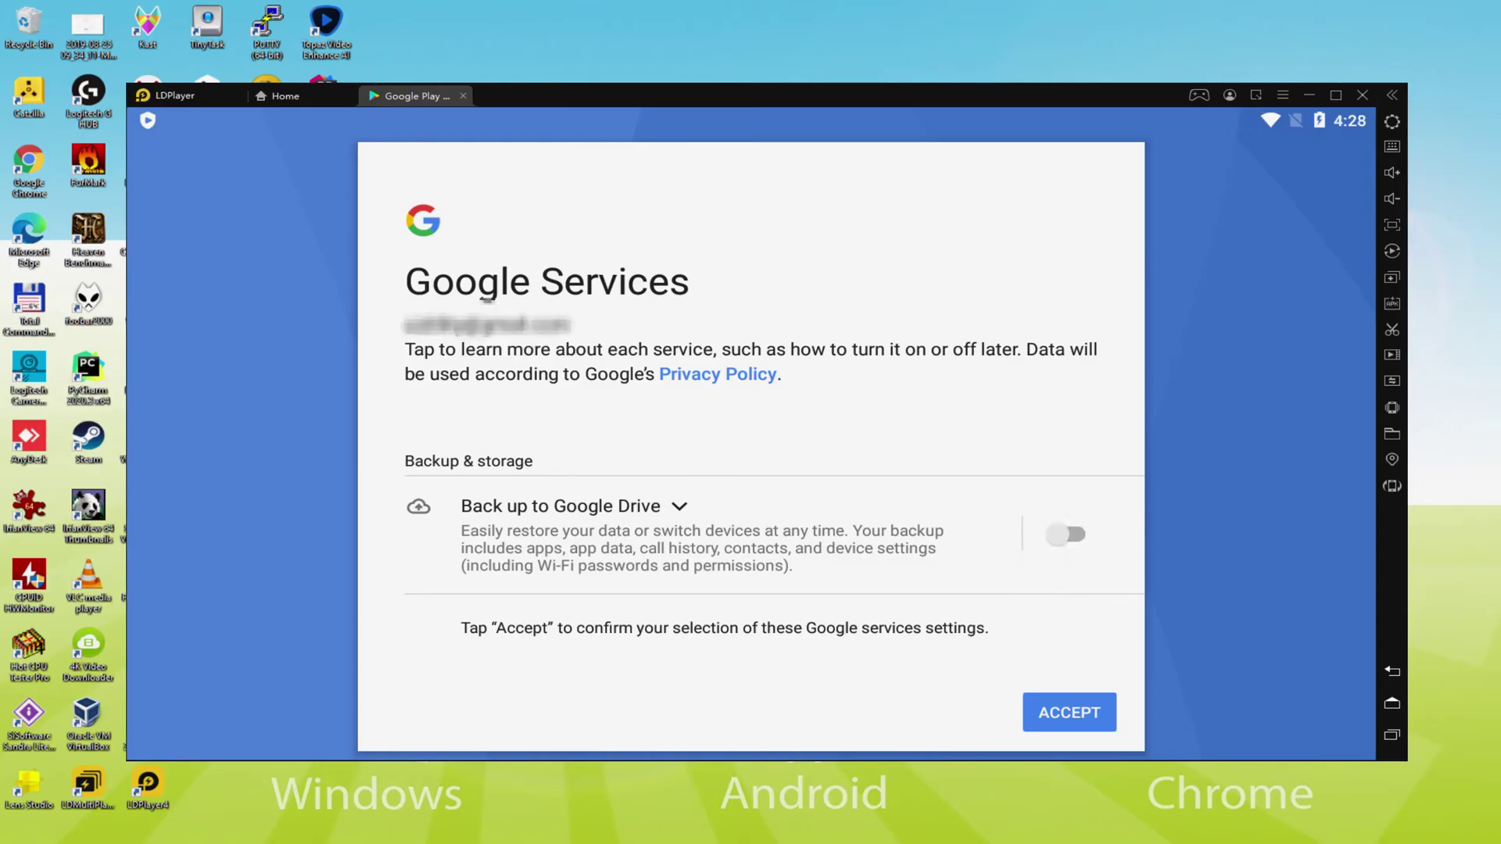
pyautogui.click(1070, 712)
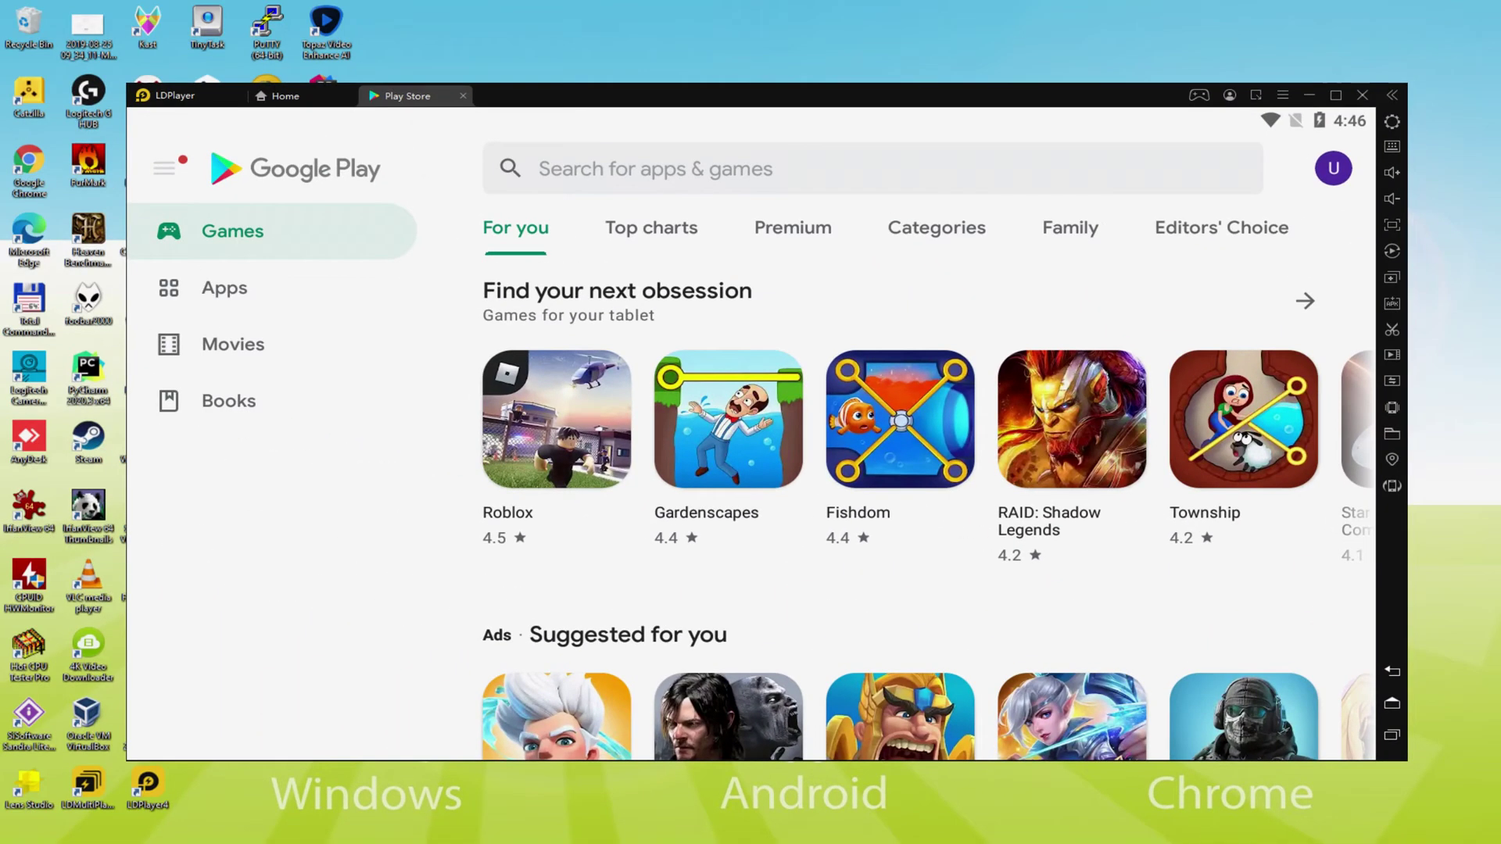
pyautogui.click(1392, 703)
pyautogui.click(291, 264)
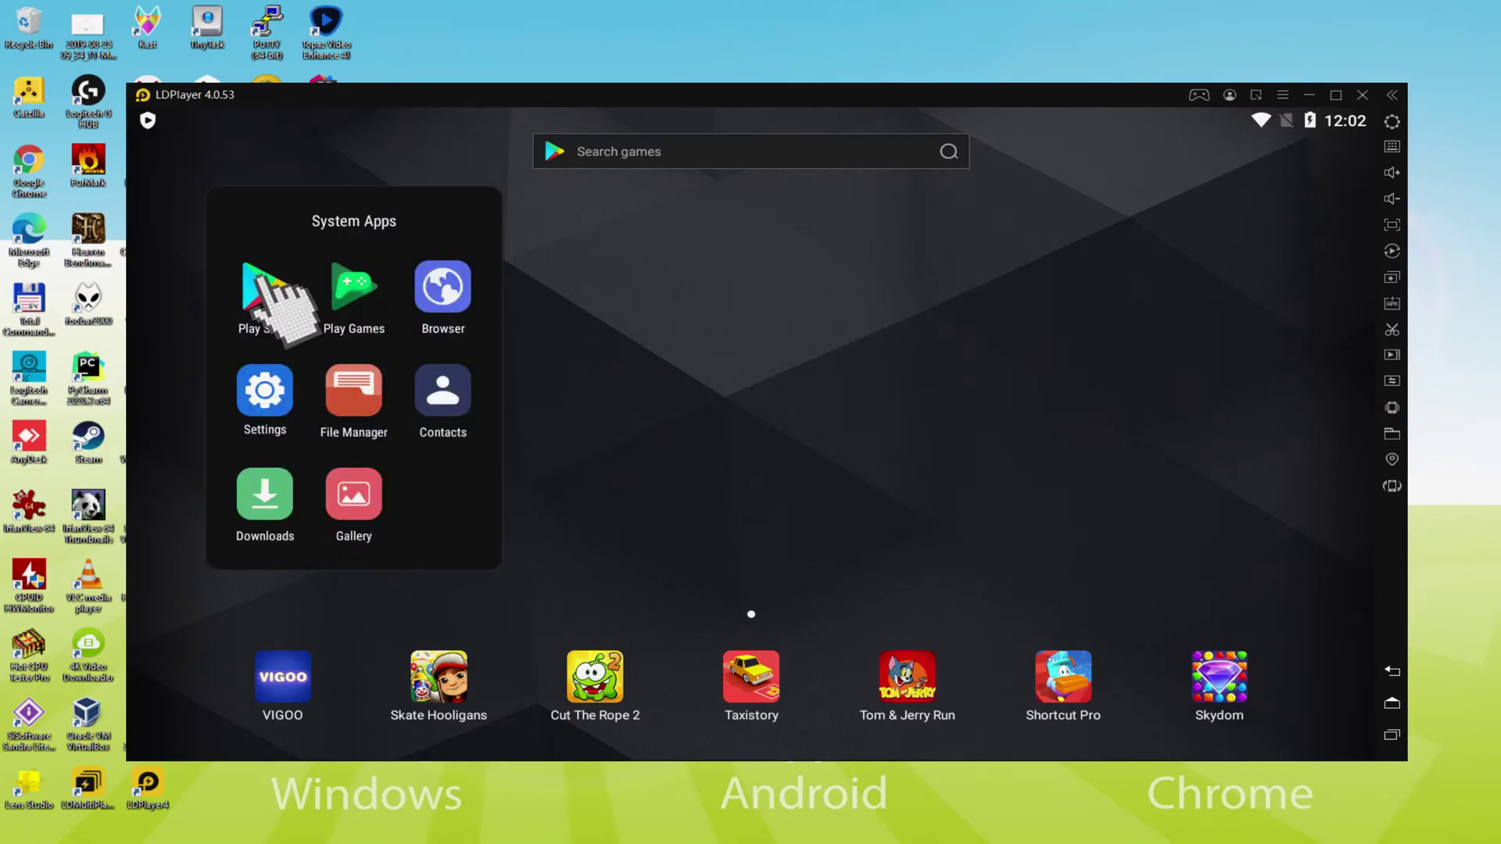
pyautogui.click(266, 287)
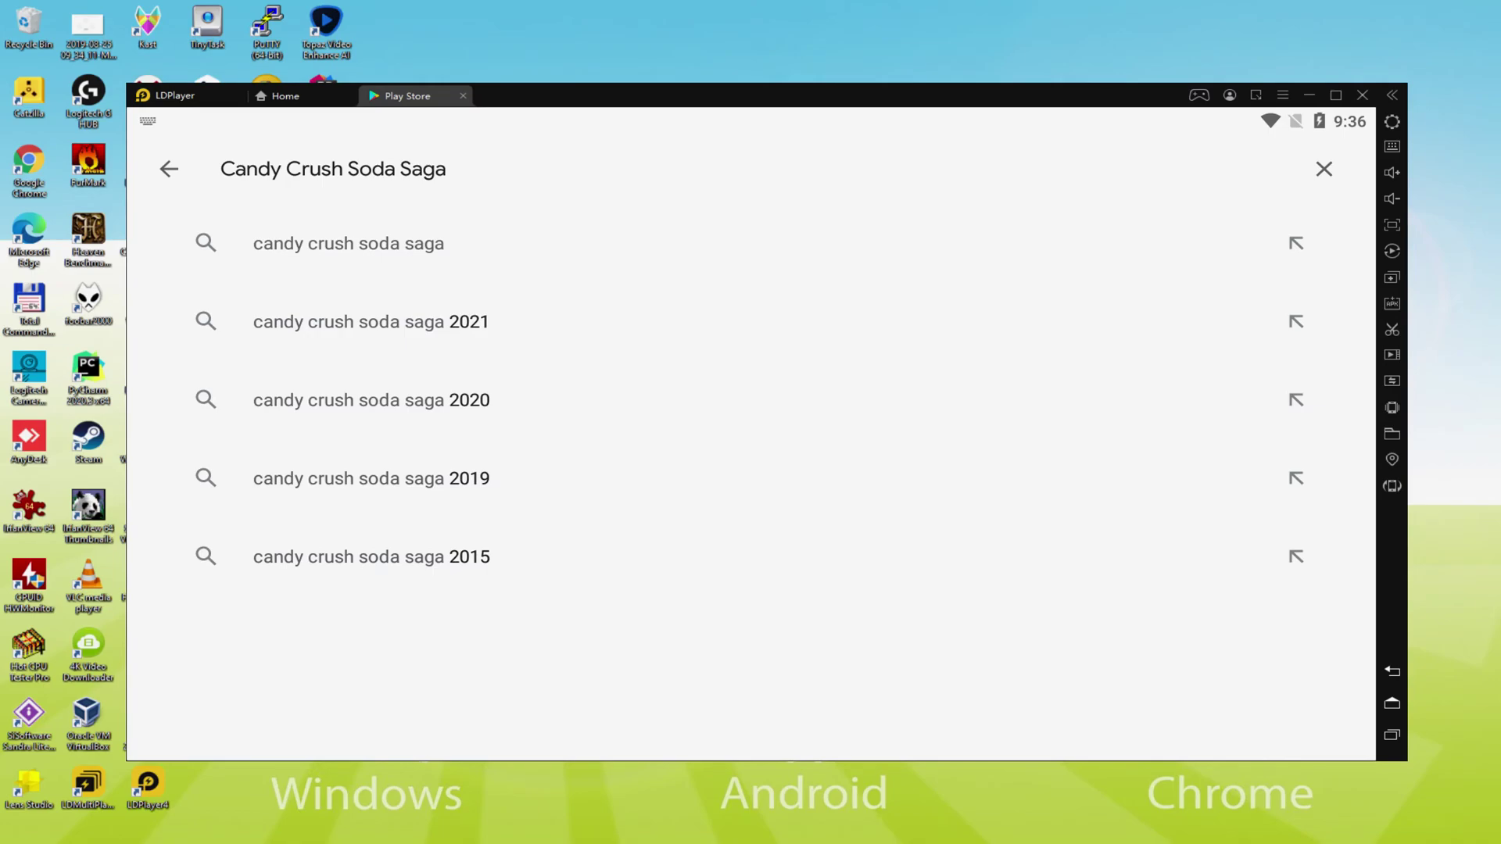
# Open the Candy Crush Soda Saga store page from the search suggestion and install it
pyautogui.click(328, 243)
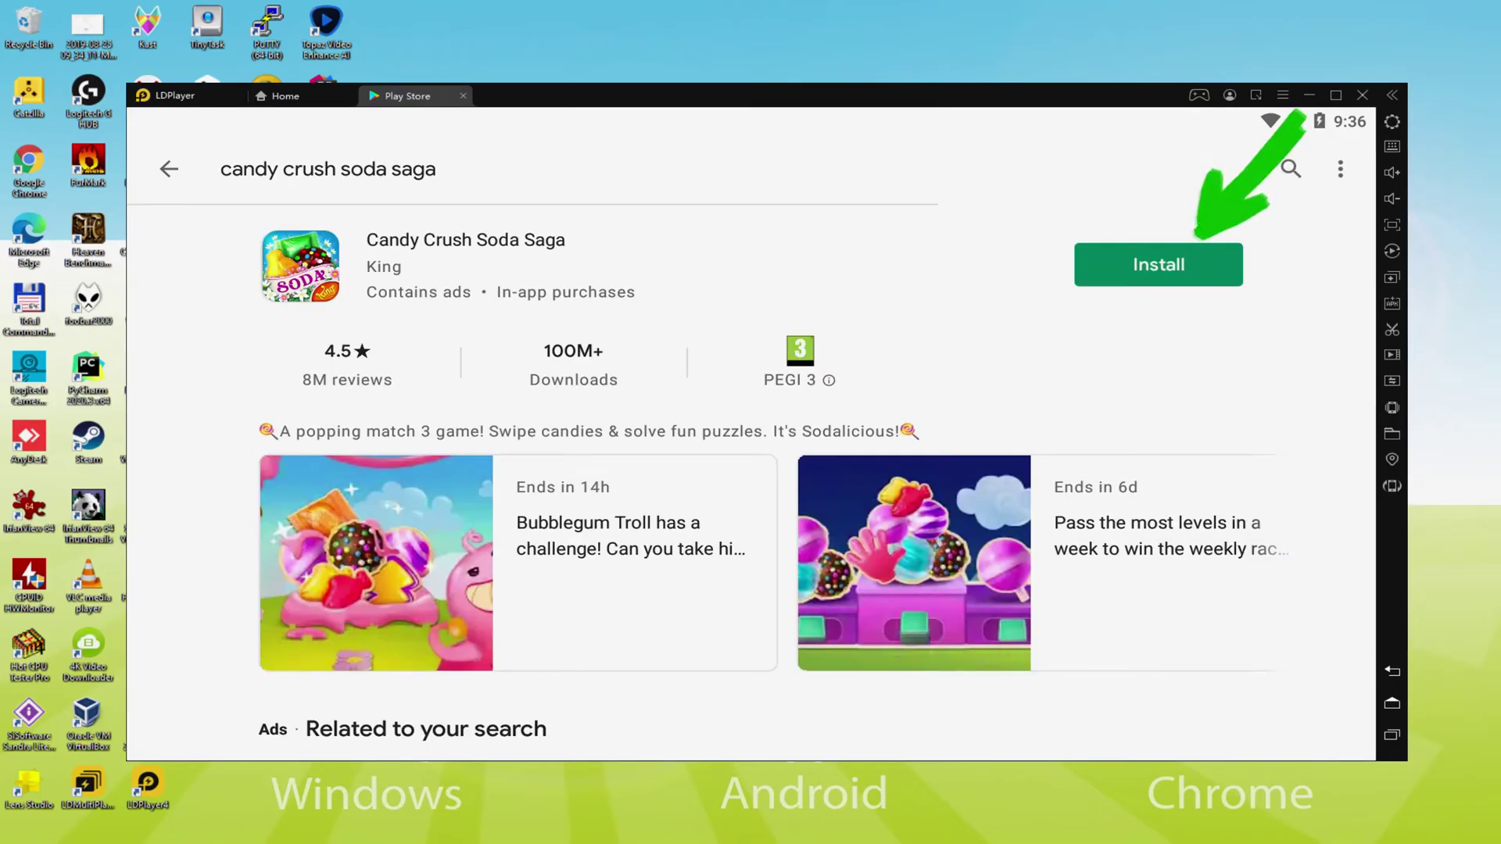
pyautogui.click(1196, 258)
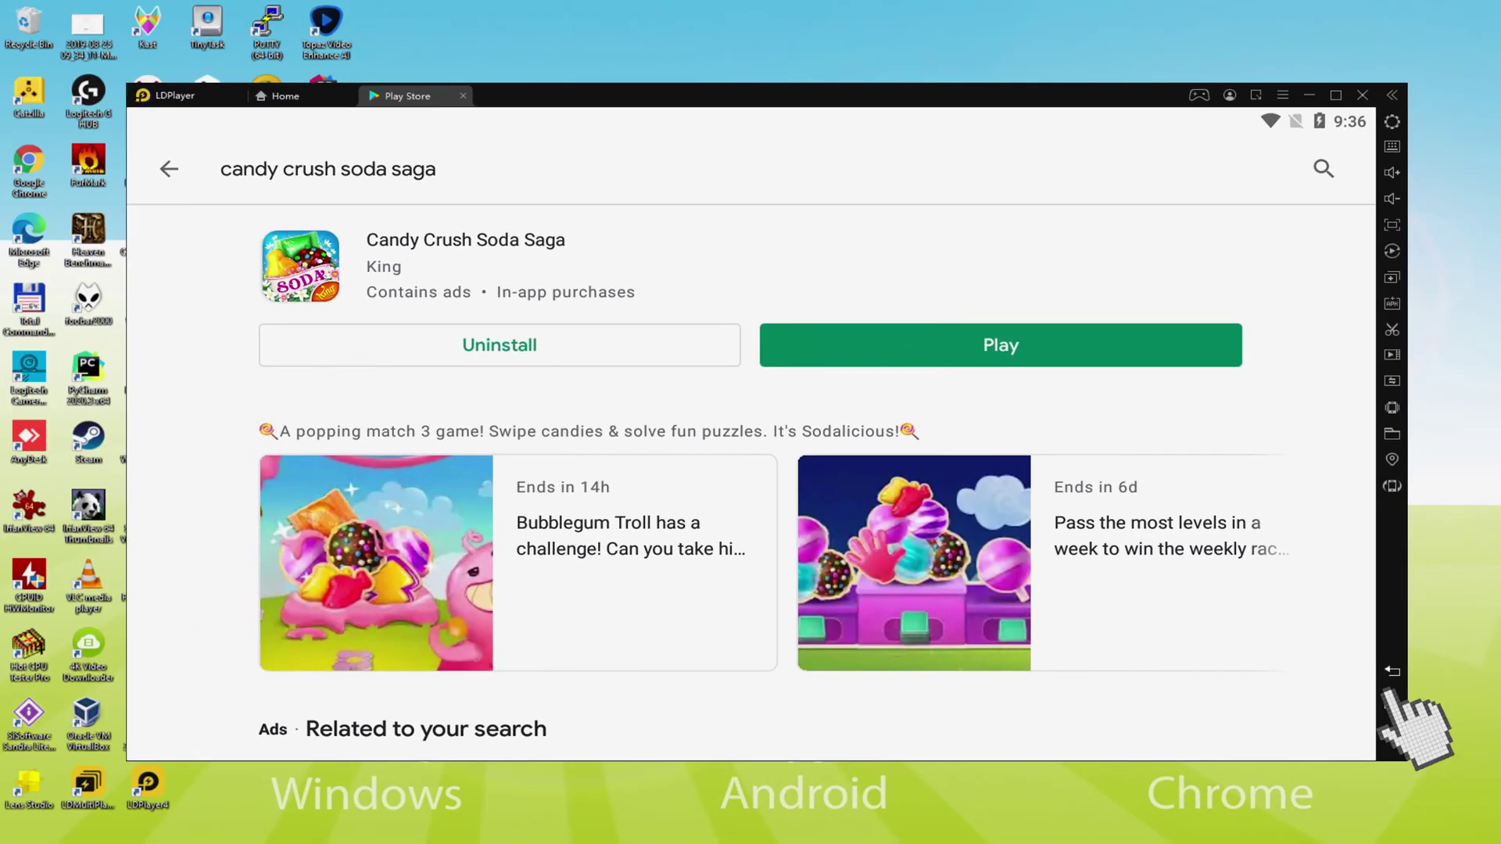
# Go to the Android home screen and launch Candy Crush Soda Saga
pyautogui.click(1391, 701)
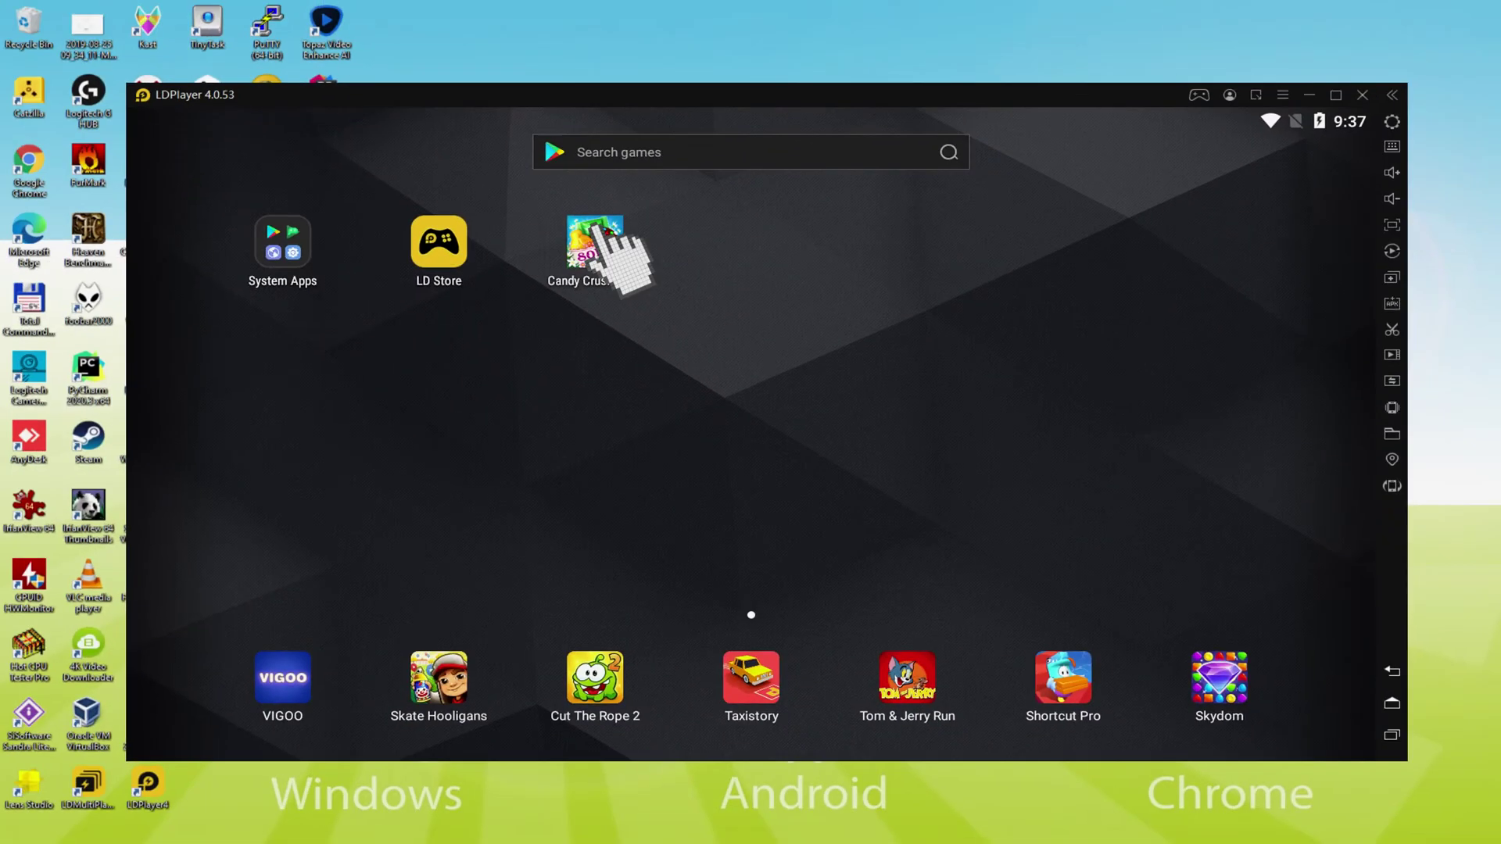
pyautogui.click(606, 247)
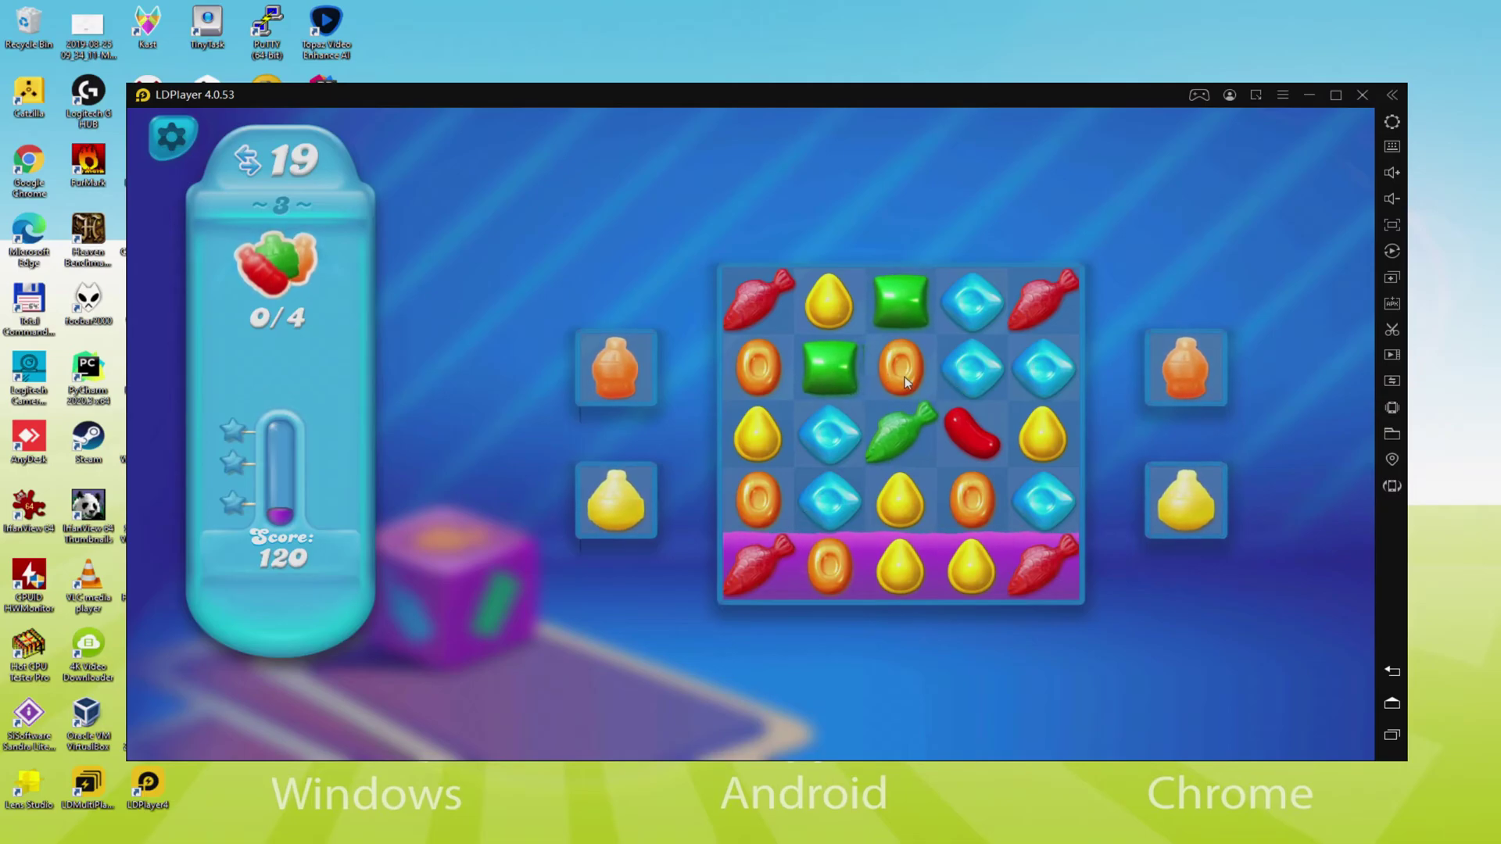
# Match greens, reds, blues, oranges and yellows to finish level 3 and collect bottles on level 4
pyautogui.moveTo(906, 384); pyautogui.dragTo(833, 376)
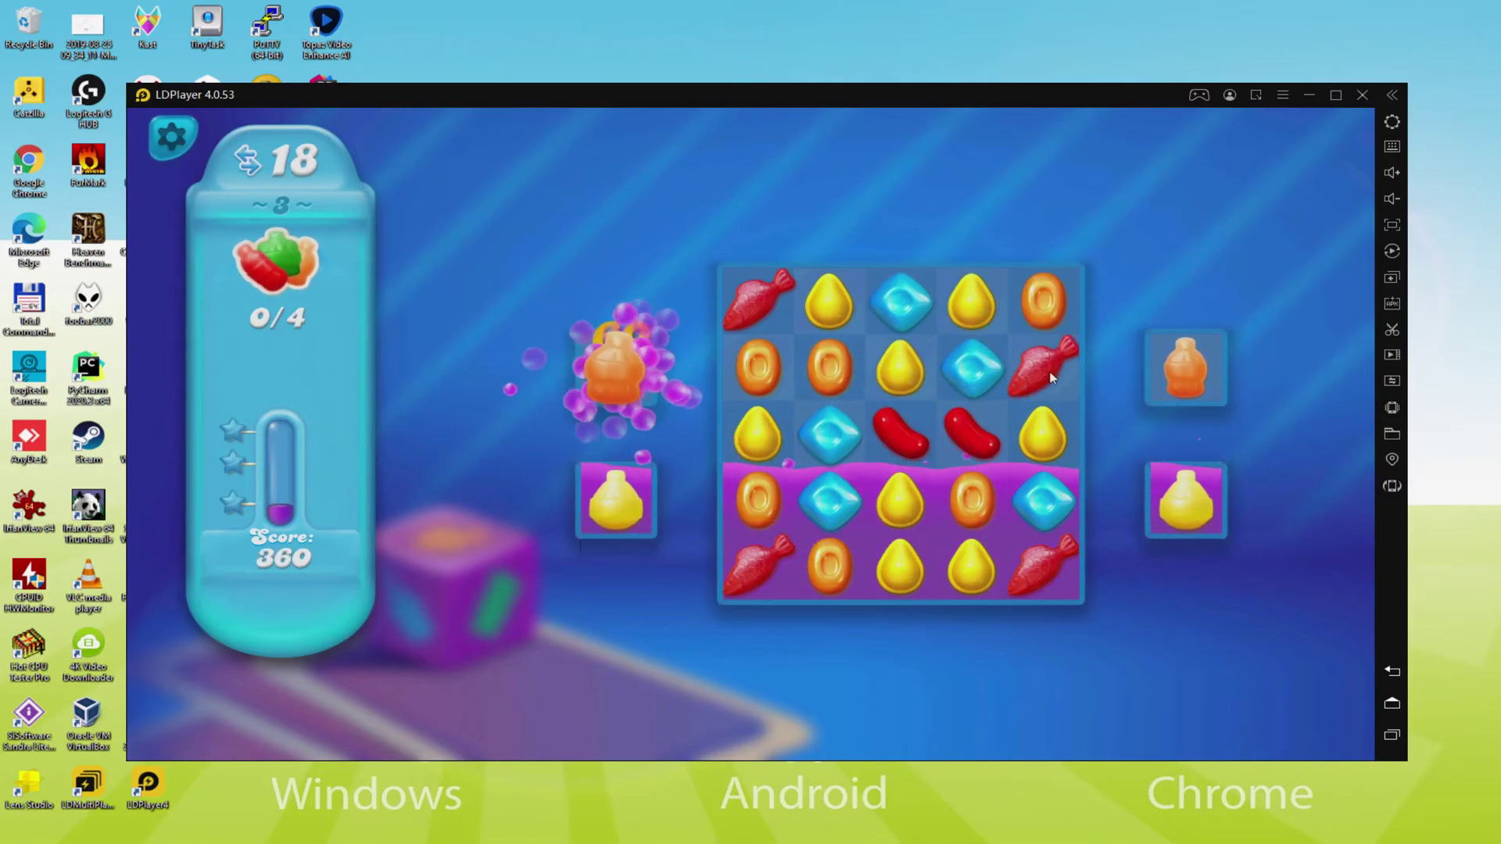
pyautogui.moveTo(1050, 372); pyautogui.dragTo(1042, 432)
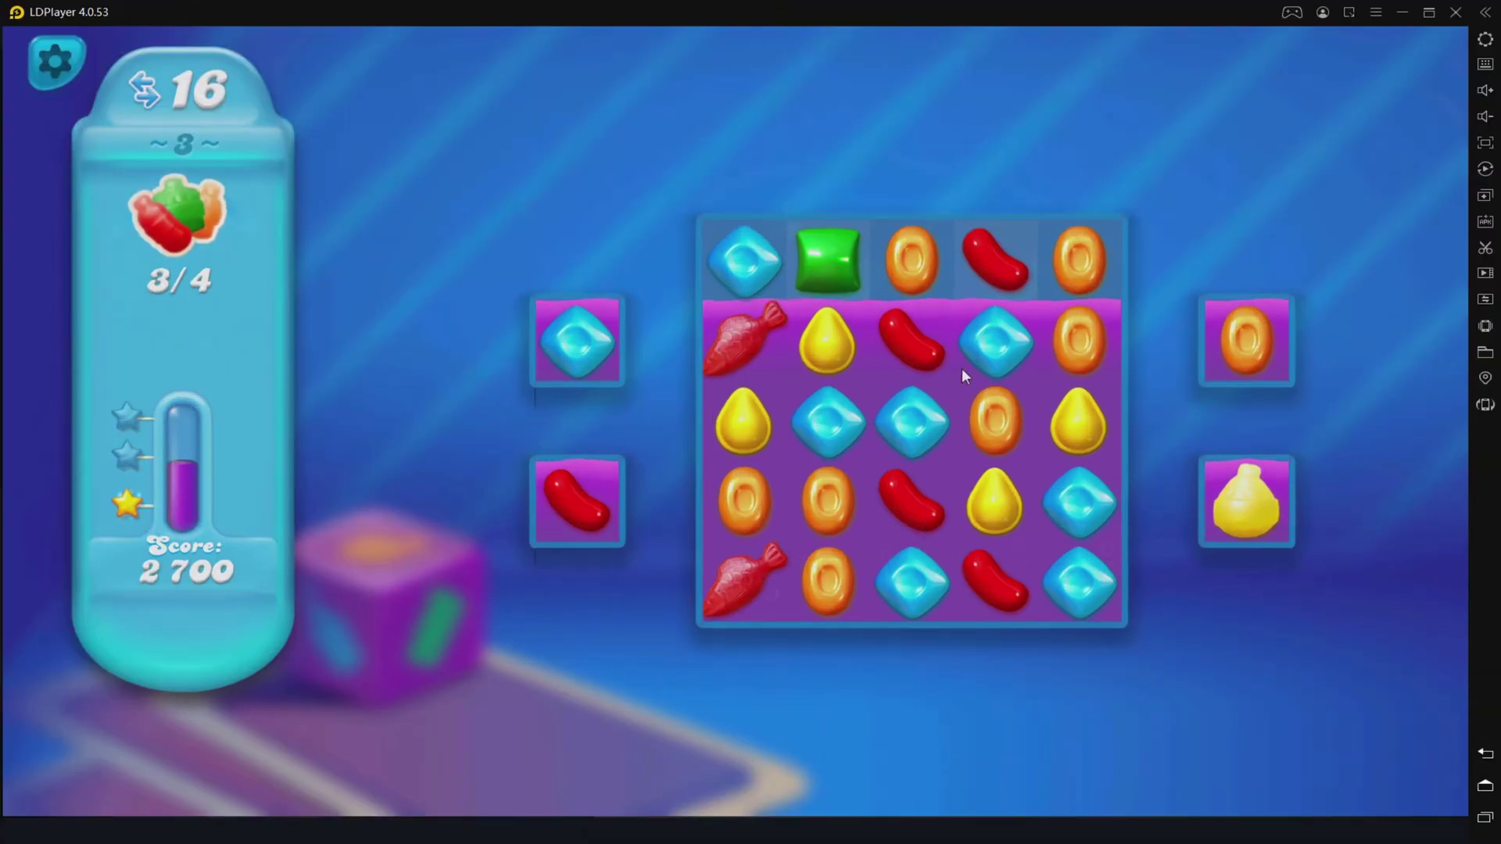
pyautogui.moveTo(961, 369); pyautogui.dragTo(997, 427)
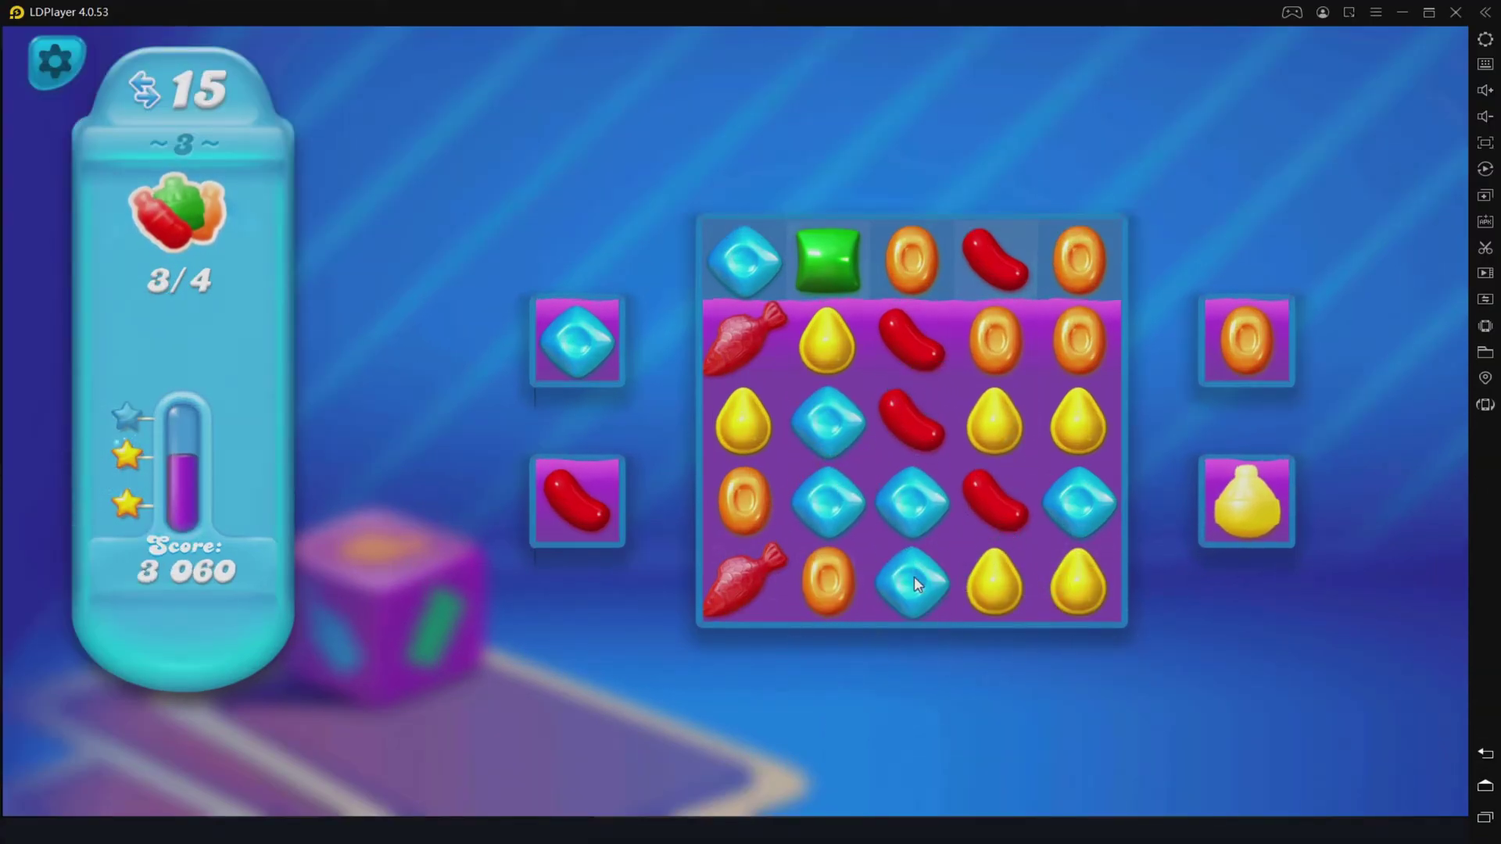
pyautogui.moveTo(916, 578); pyautogui.dragTo(829, 577)
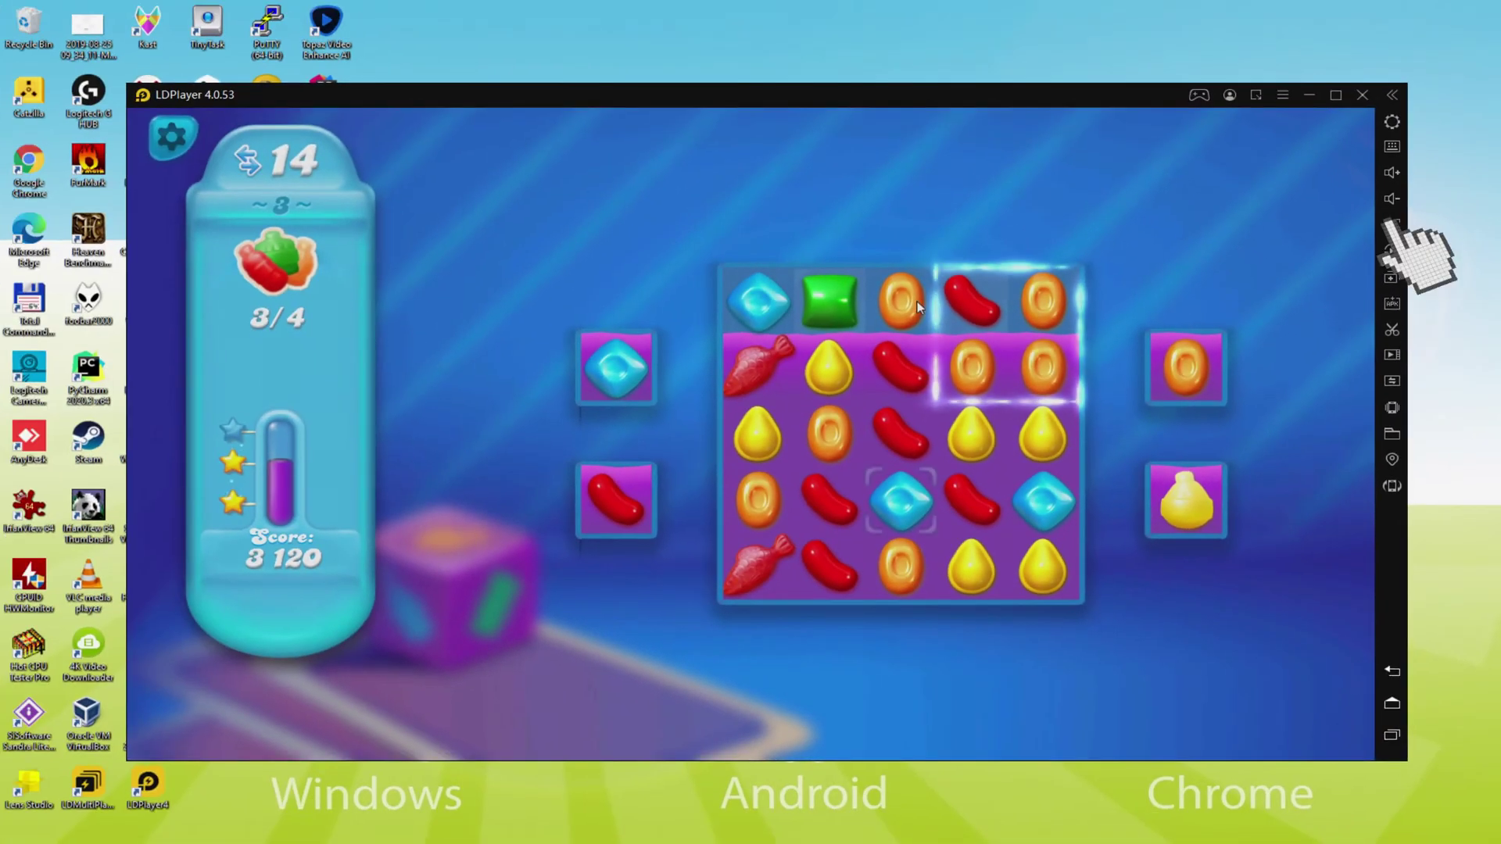
pyautogui.moveTo(366, 322); pyautogui.dragTo(481, 313)
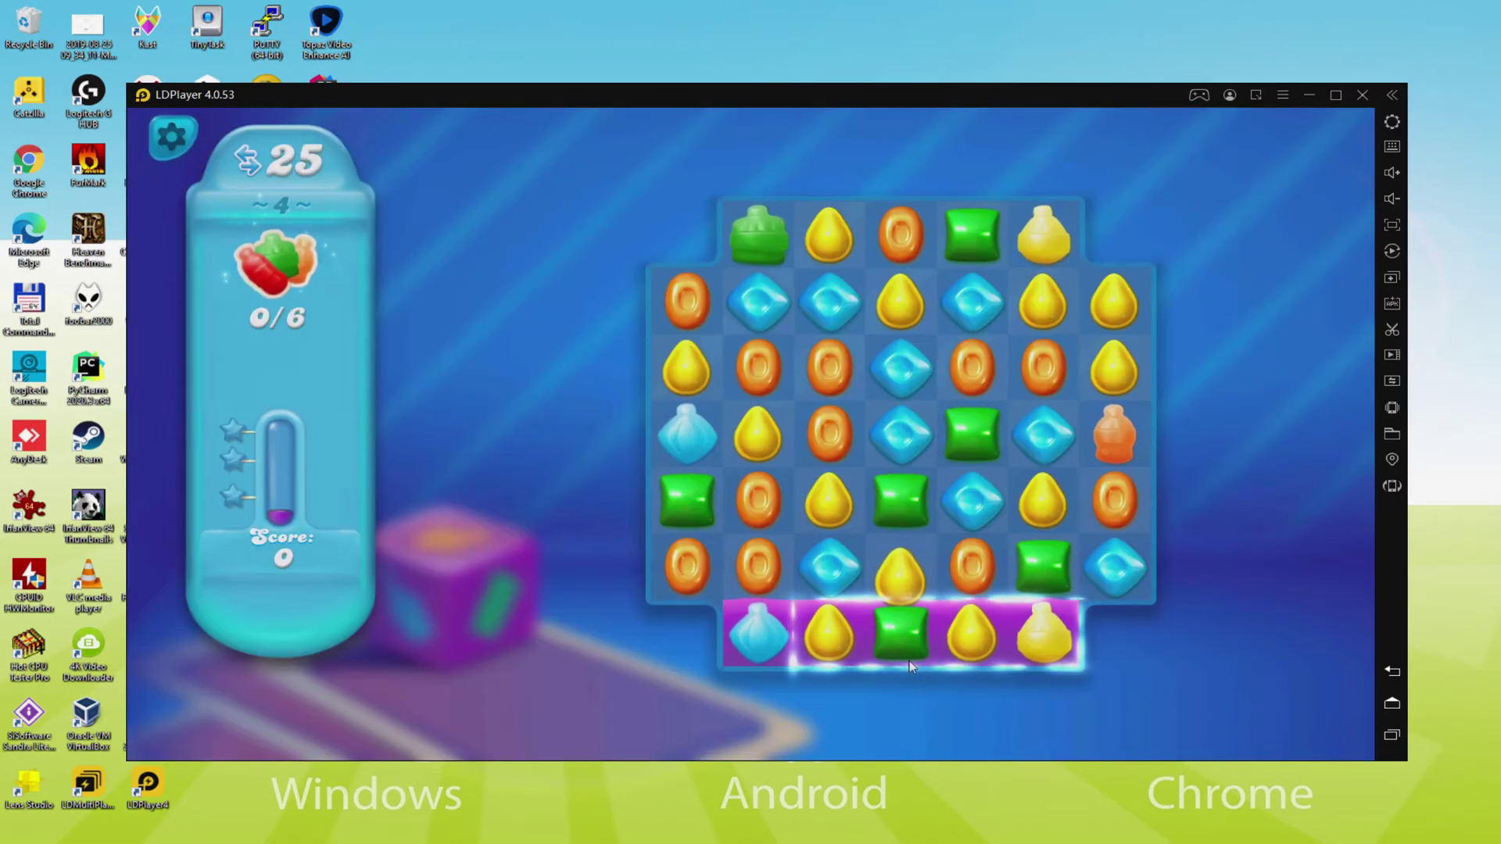
pyautogui.moveTo(911, 664); pyautogui.dragTo(907, 579)
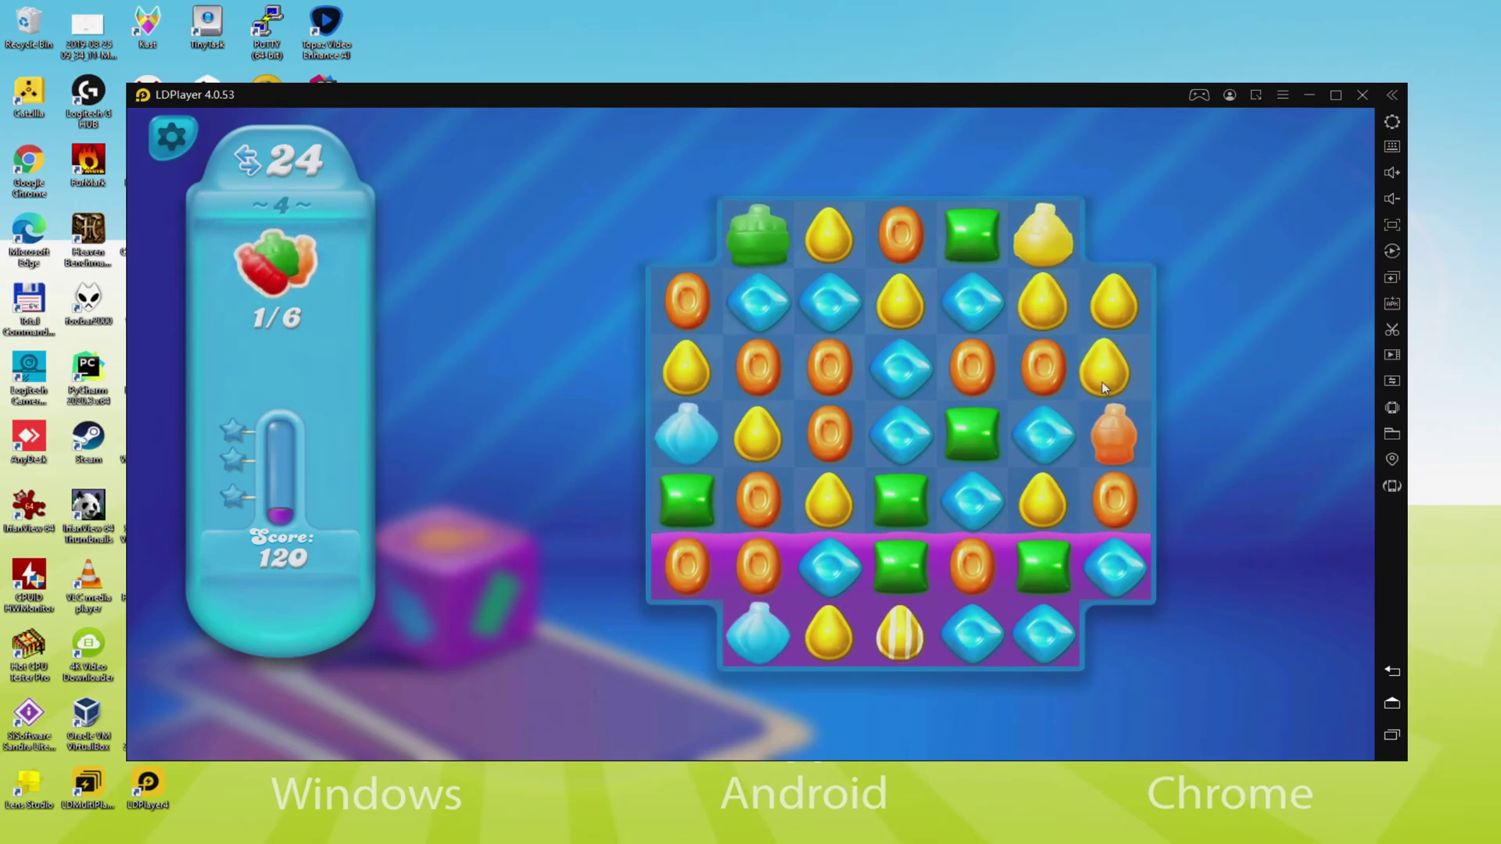
pyautogui.moveTo(1101, 375); pyautogui.dragTo(1048, 380)
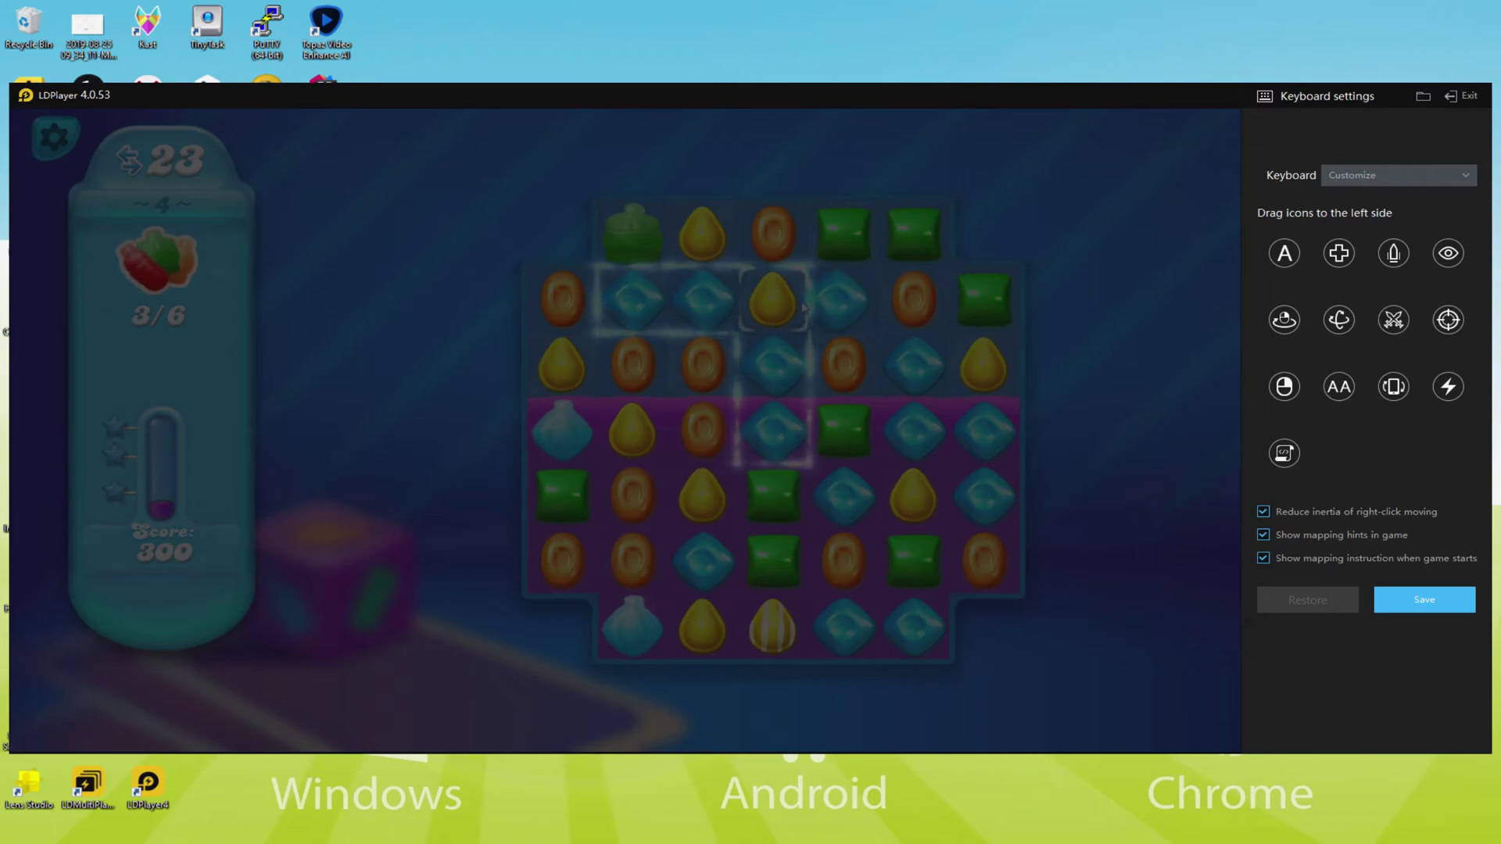
pyautogui.moveTo(821, 309); pyautogui.dragTo(868, 309)
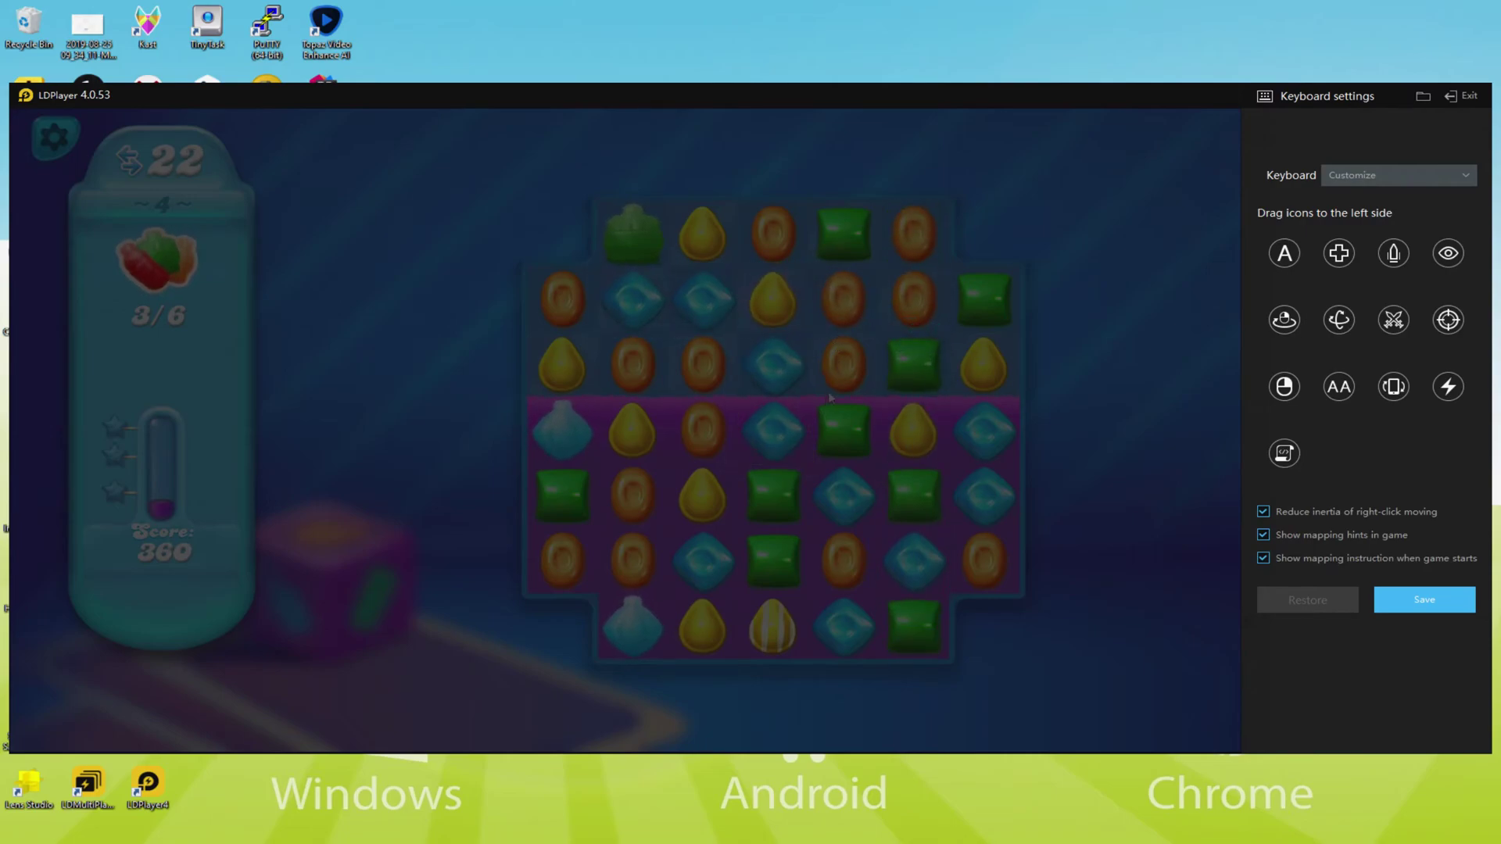
# Make orange, yellow and blue matches on level 4 and close the keyboard-mapping settings
pyautogui.moveTo(778, 236); pyautogui.dragTo(840, 234)
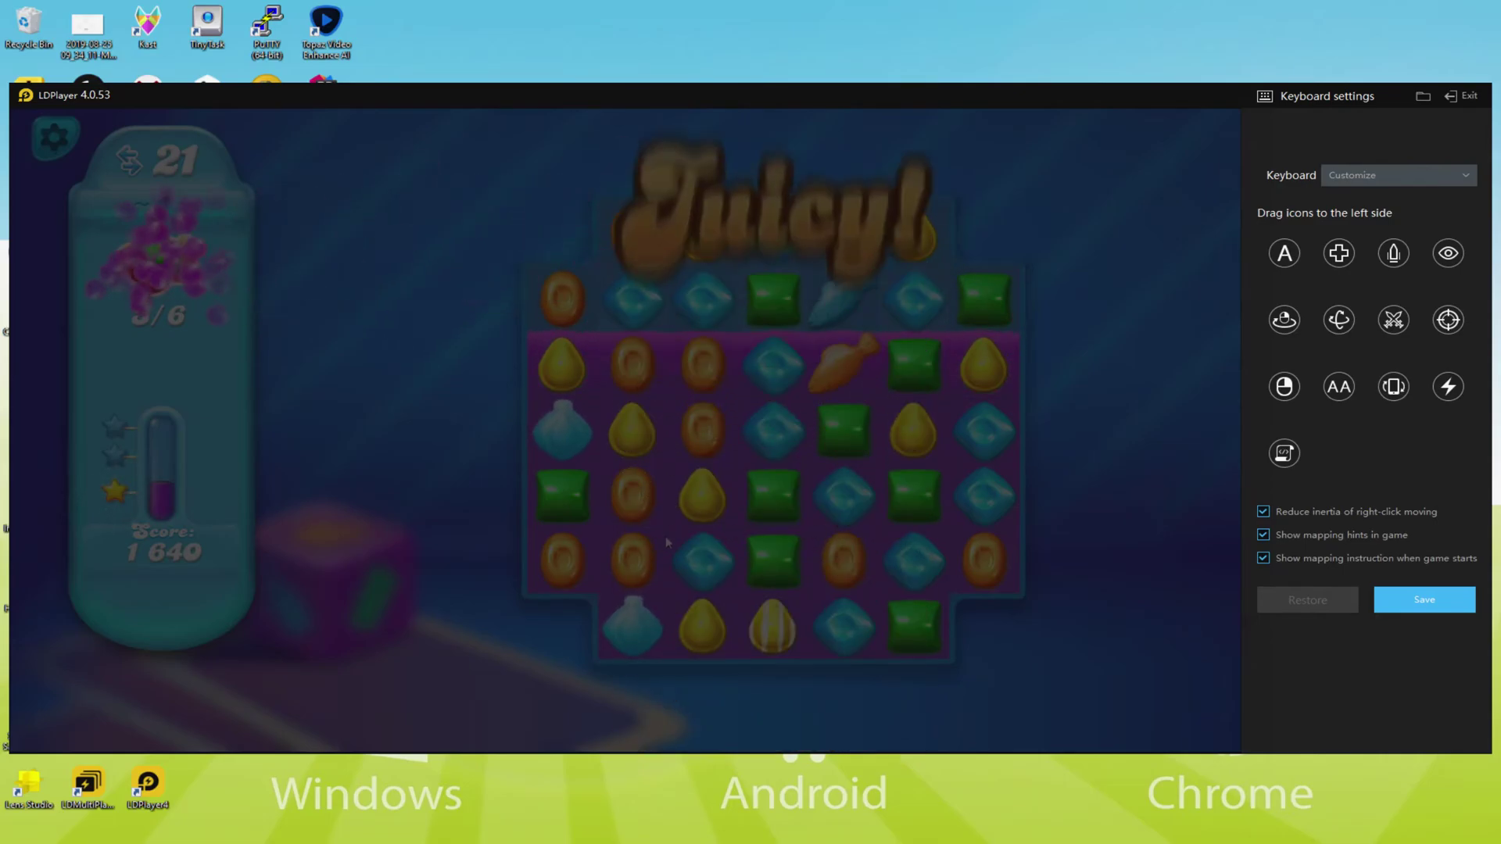
pyautogui.moveTo(631, 429); pyautogui.dragTo(702, 430)
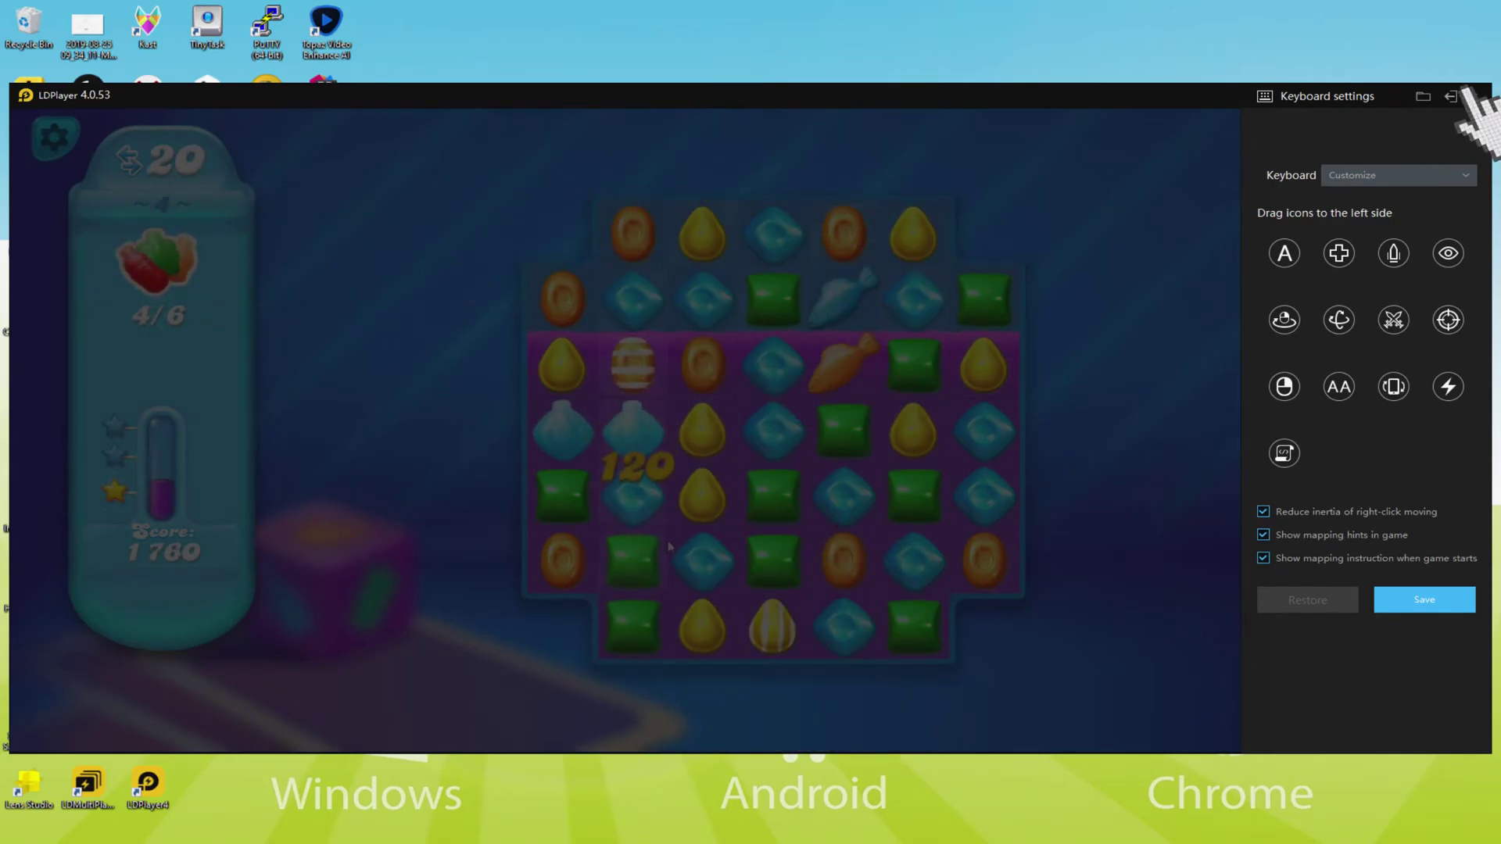
pyautogui.click(1463, 96)
pyautogui.moveTo(901, 452); pyautogui.dragTo(820, 430)
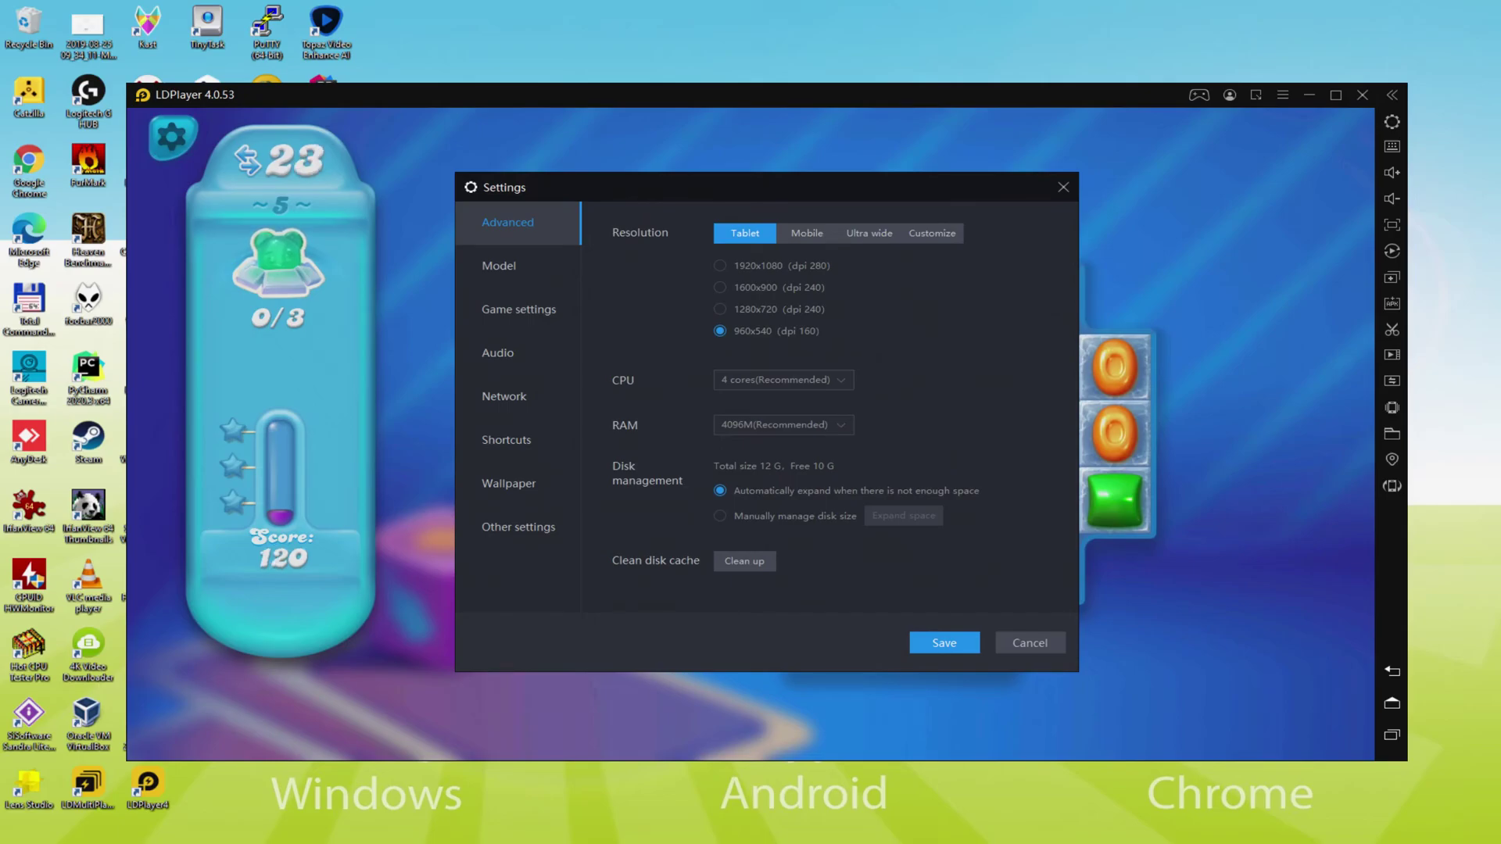
# Close the LDPlayer Settings dialog with Esc to reveal the level 5 board
pyautogui.press('Escape')
# Swap red, yellow, green and blue candies on level 5, freeing the first jelly bear
pyautogui.moveTo(909, 504); pyautogui.dragTo(832, 505)
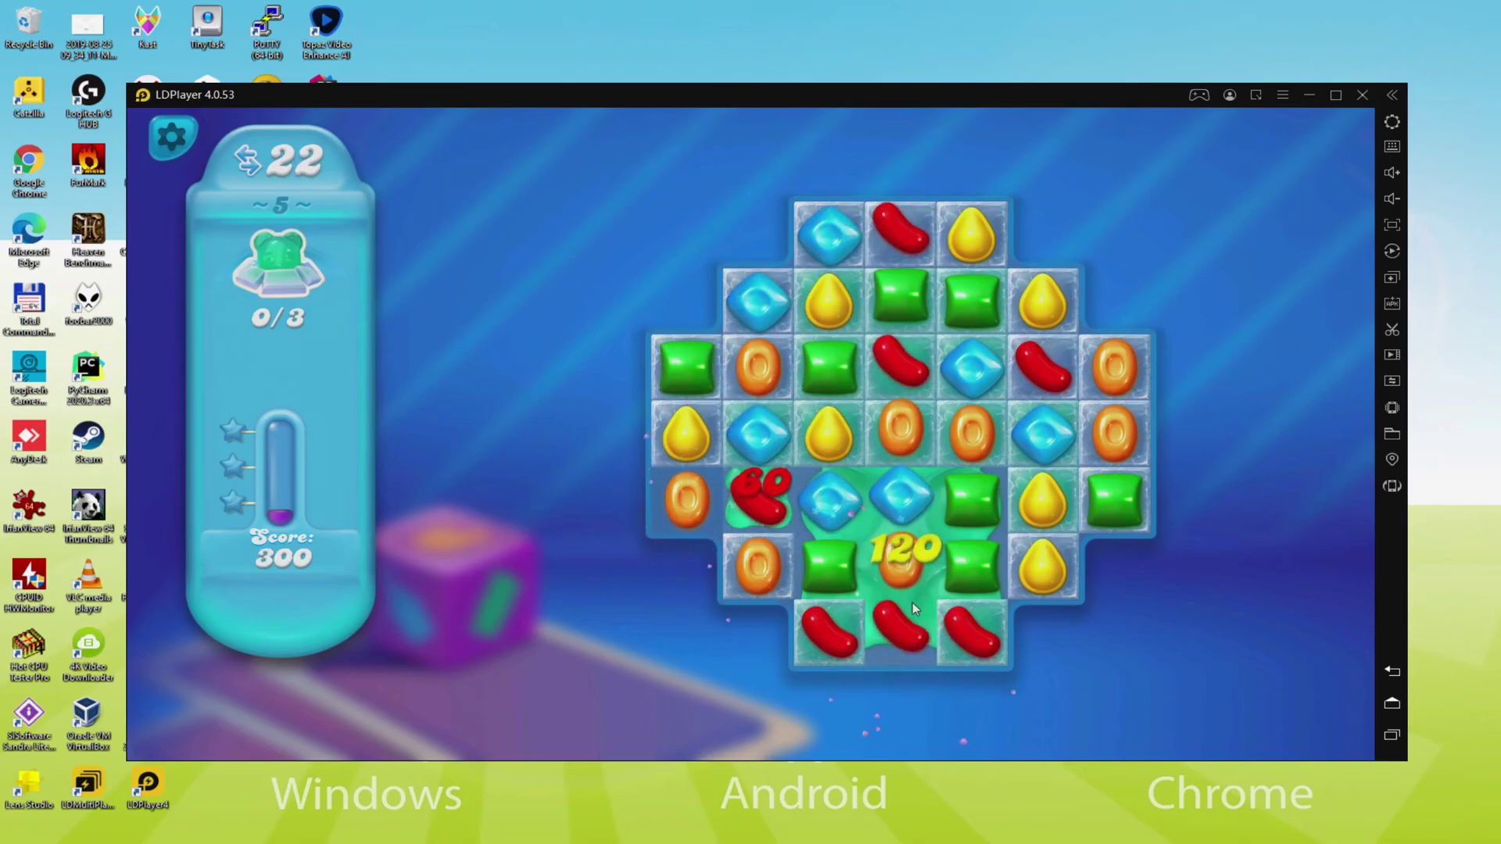
pyautogui.moveTo(847, 432); pyautogui.dragTo(851, 391)
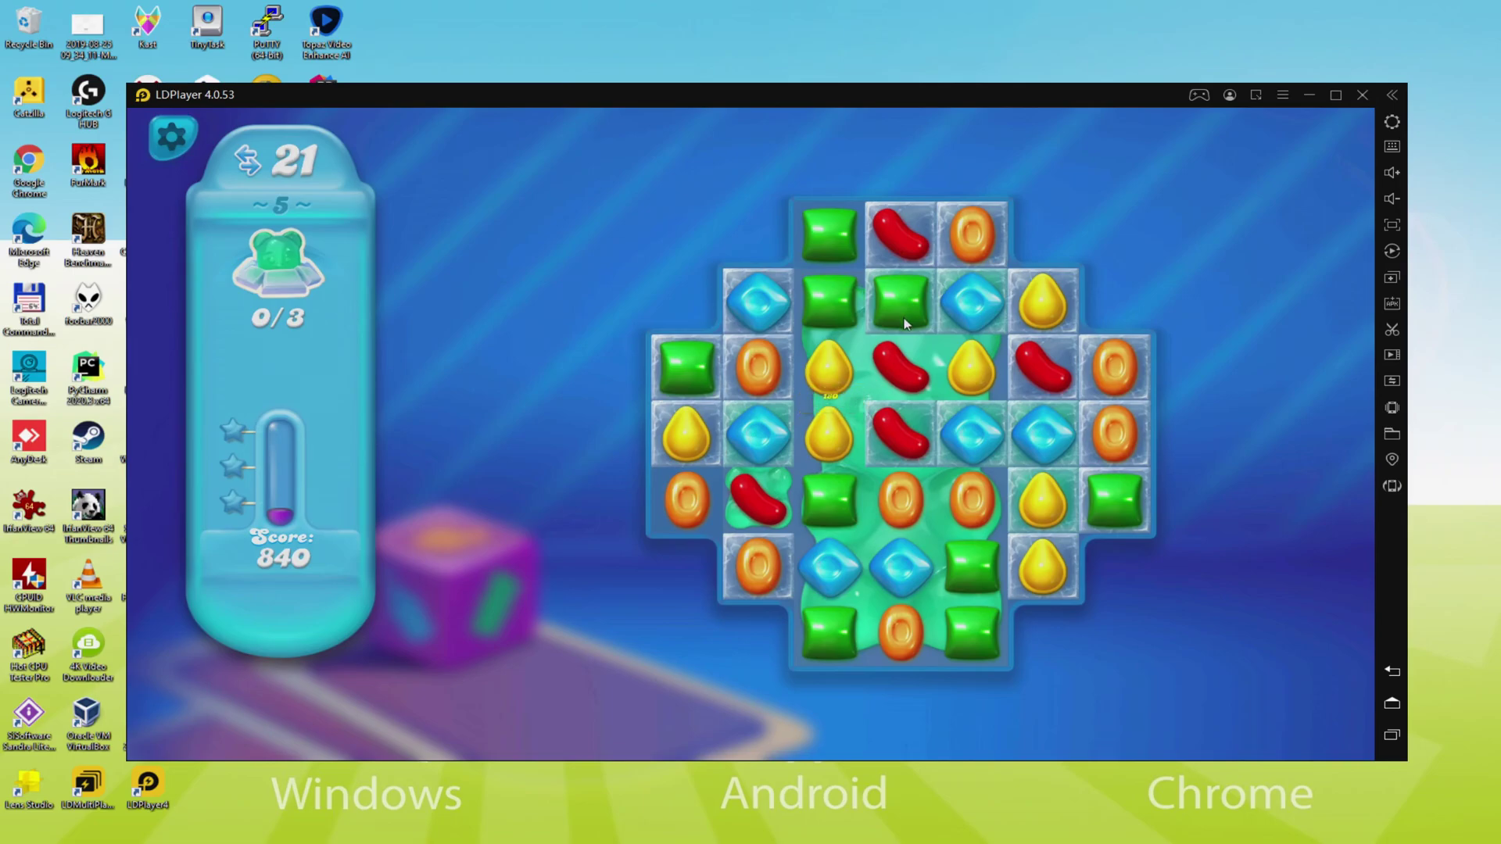
pyautogui.moveTo(918, 227); pyautogui.dragTo(902, 337)
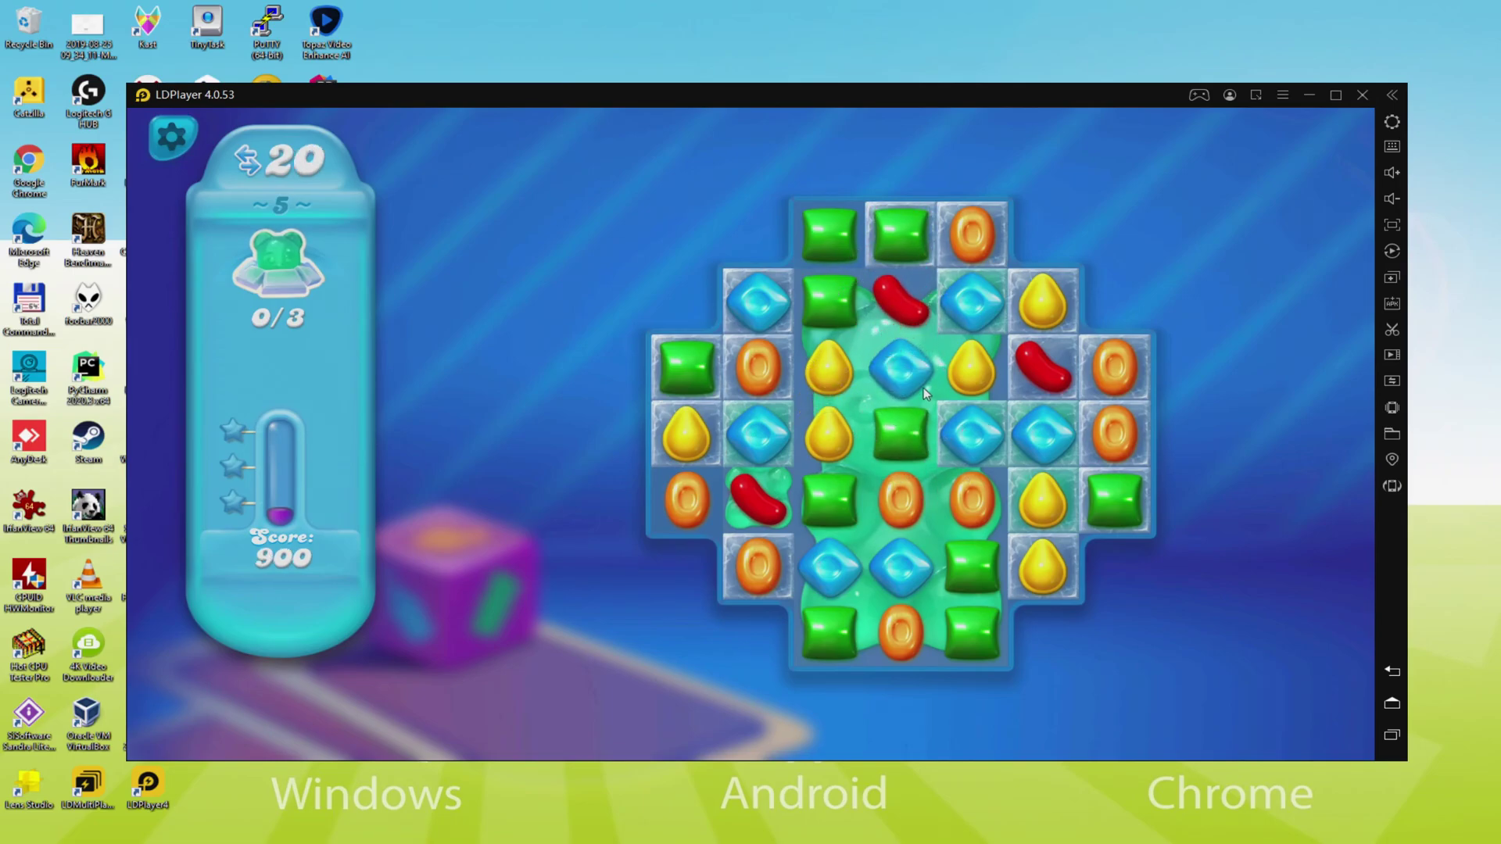
pyautogui.moveTo(923, 386); pyautogui.dragTo(988, 372)
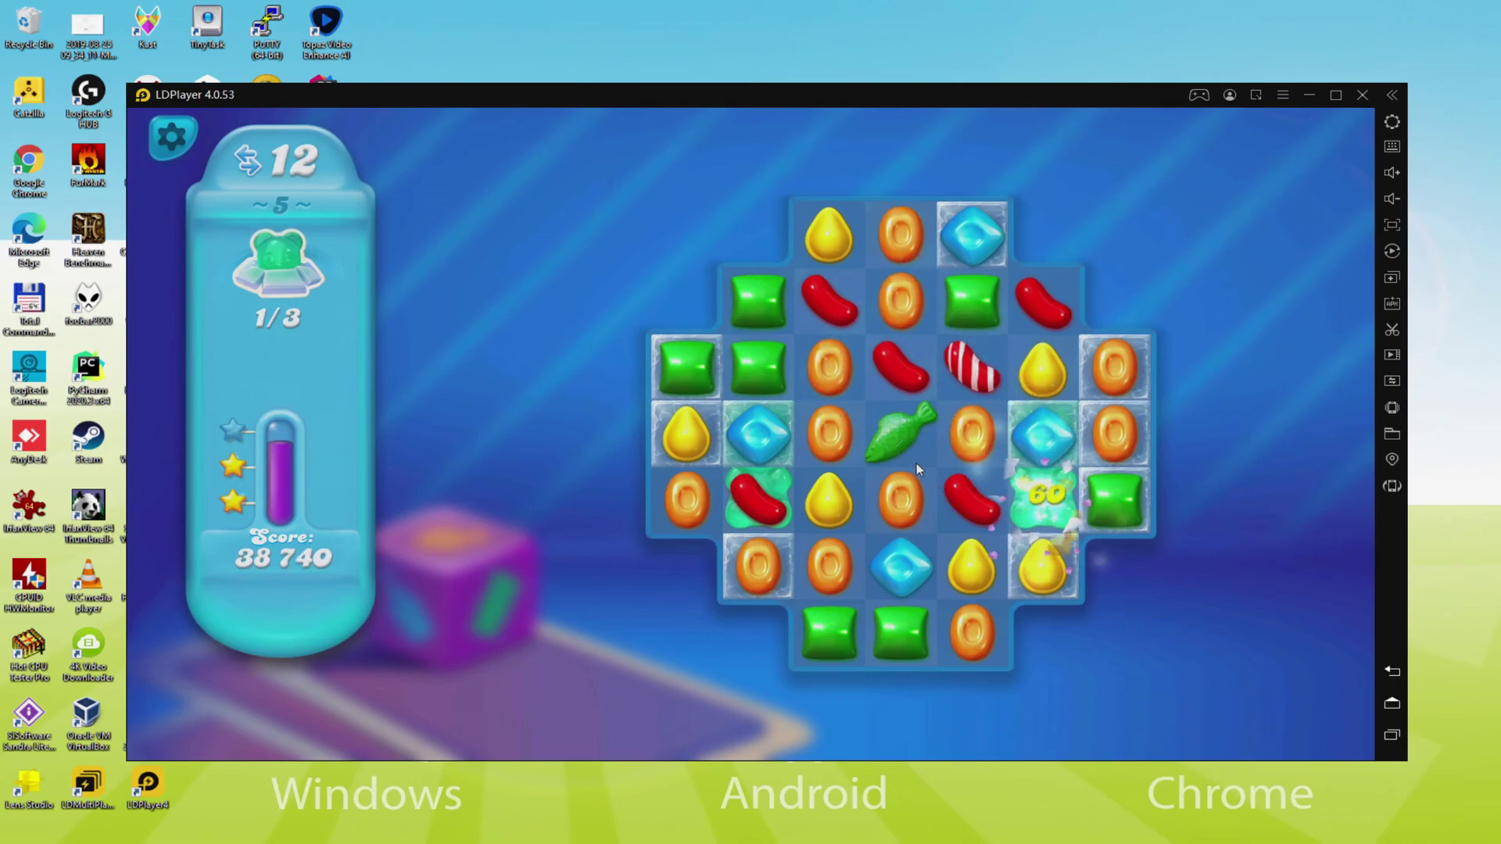
# Line up four oranges and four blues for striped candies, plus yellow and orange matches
pyautogui.moveTo(899, 523); pyautogui.dragTo(832, 513)
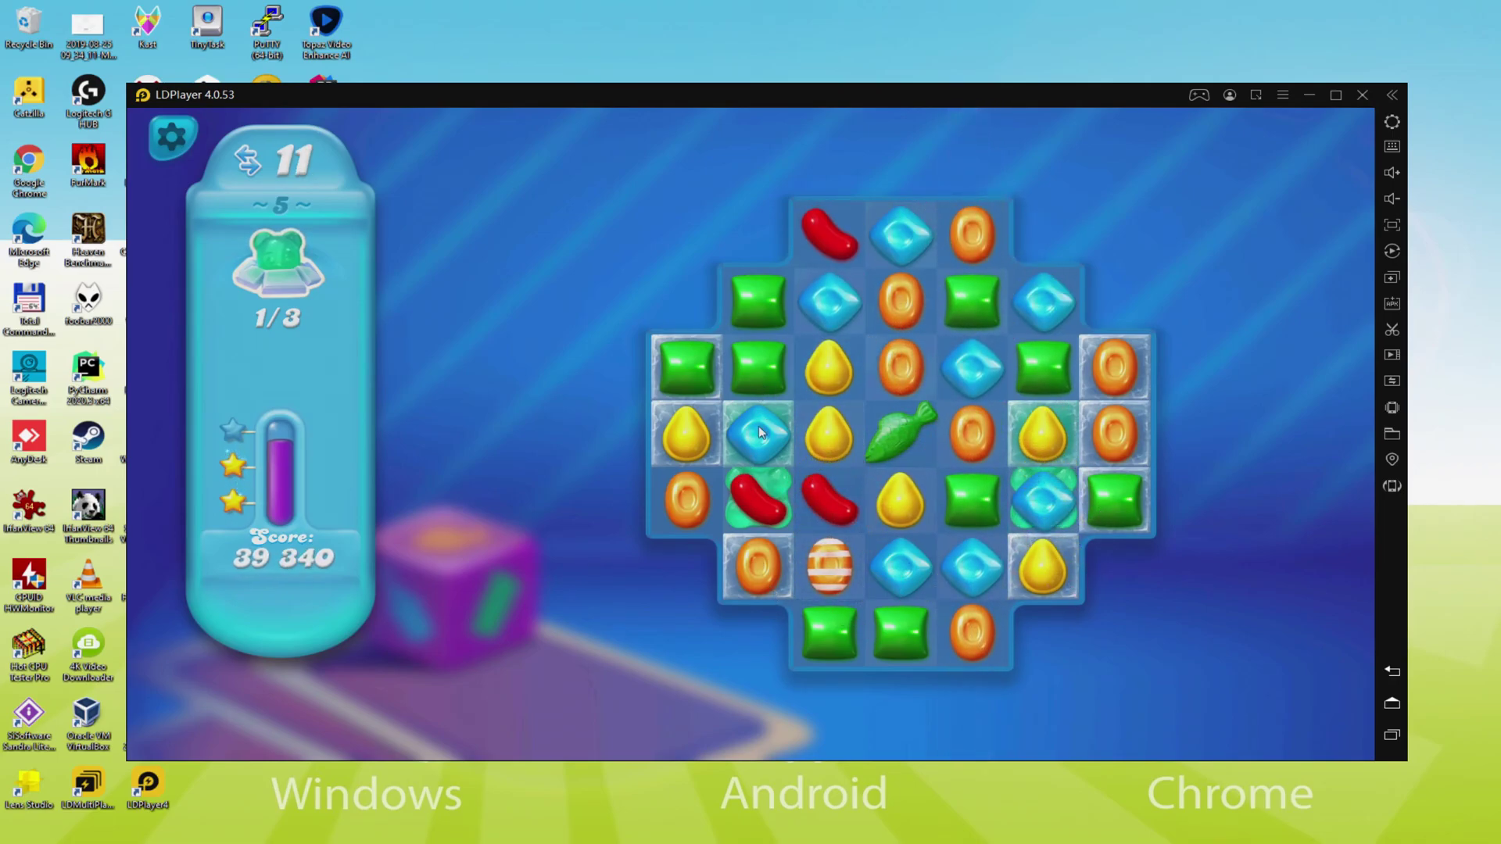
pyautogui.moveTo(910, 516); pyautogui.dragTo(803, 507)
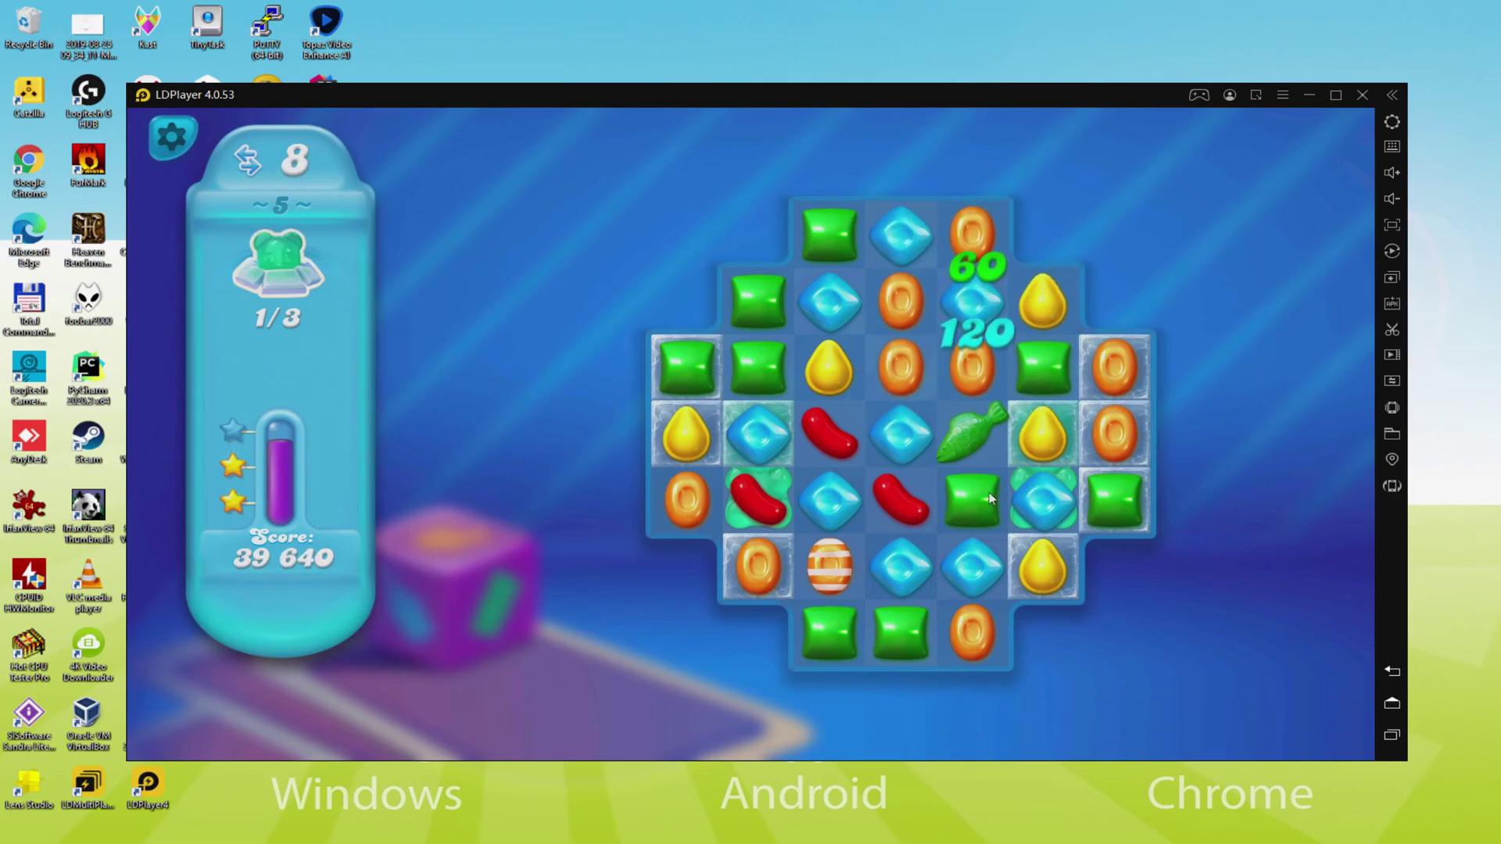
pyautogui.moveTo(976, 381); pyautogui.dragTo(1043, 374)
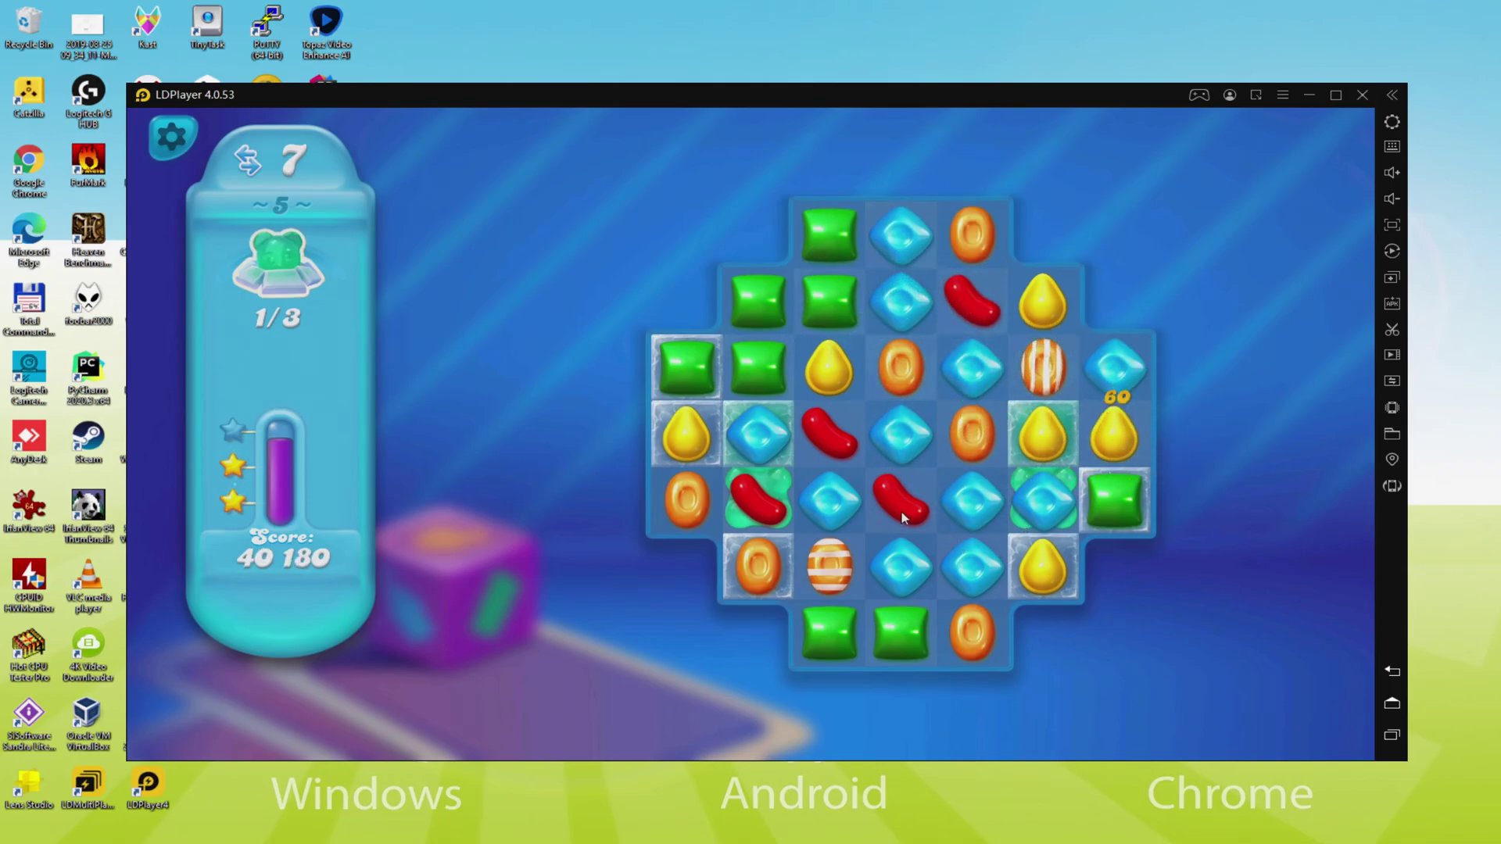
pyautogui.moveTo(904, 465); pyautogui.dragTo(918, 497)
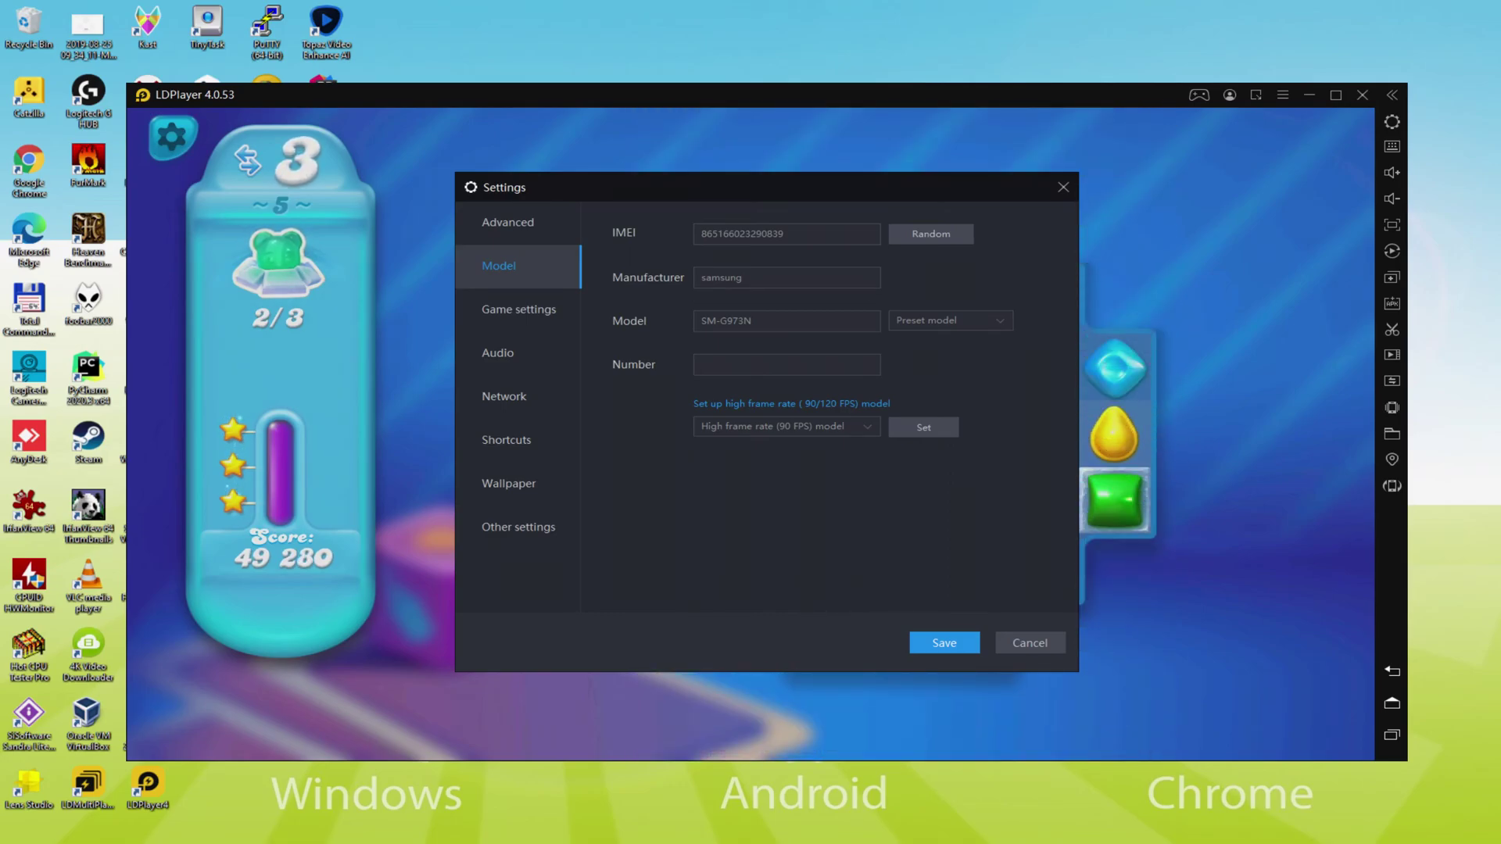
# Close the emulator Settings window with Esc, back to level 5 at 49 280 points
pyautogui.press('Escape')
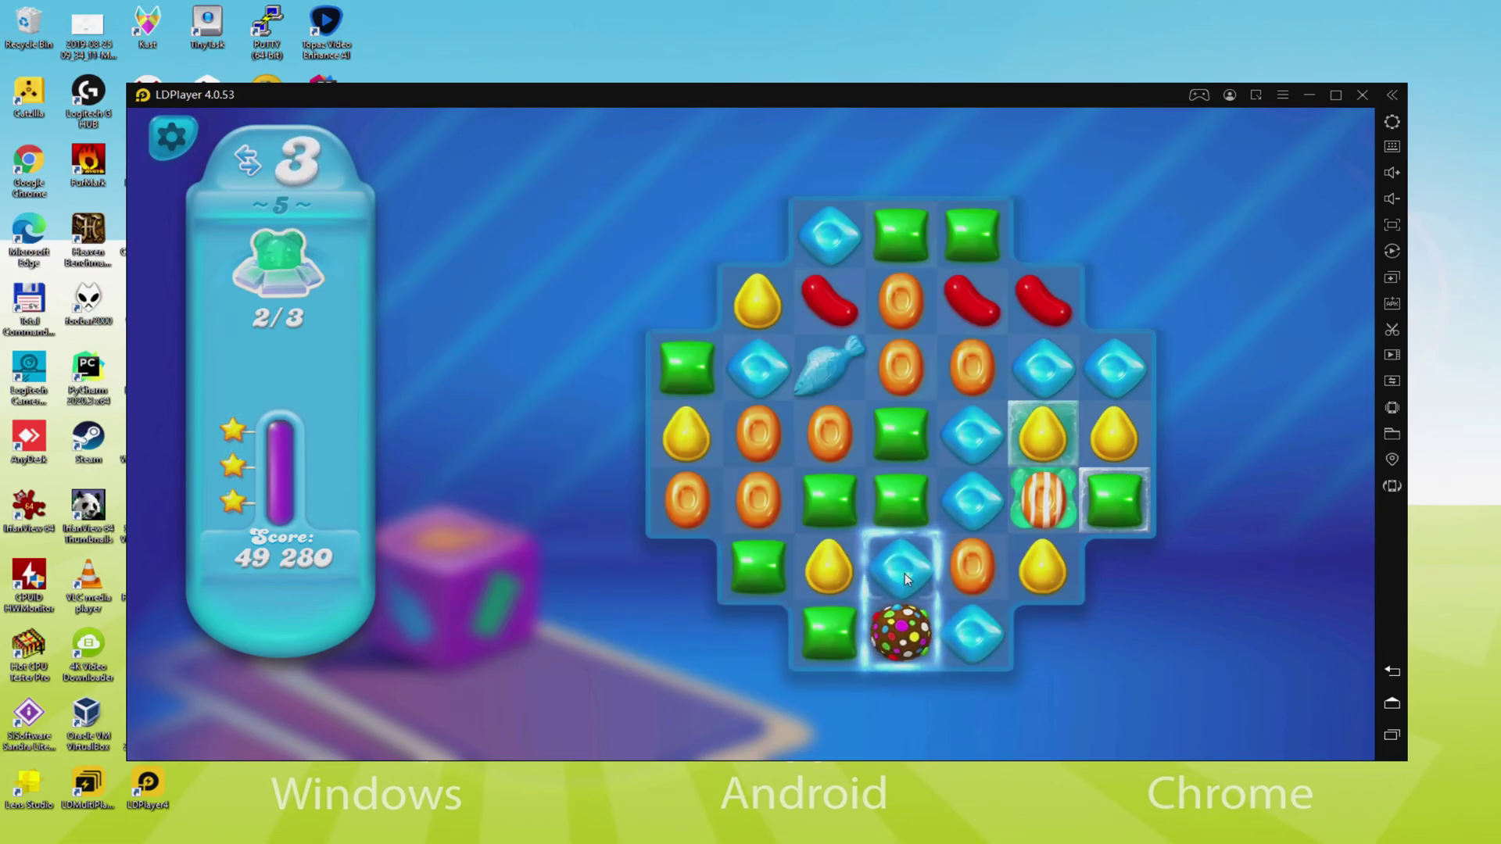
# Set off the colour bomb on blues to finish level 5, then match oranges, greens and yellows on level 6
pyautogui.moveTo(905, 630); pyautogui.dragTo(900, 563)
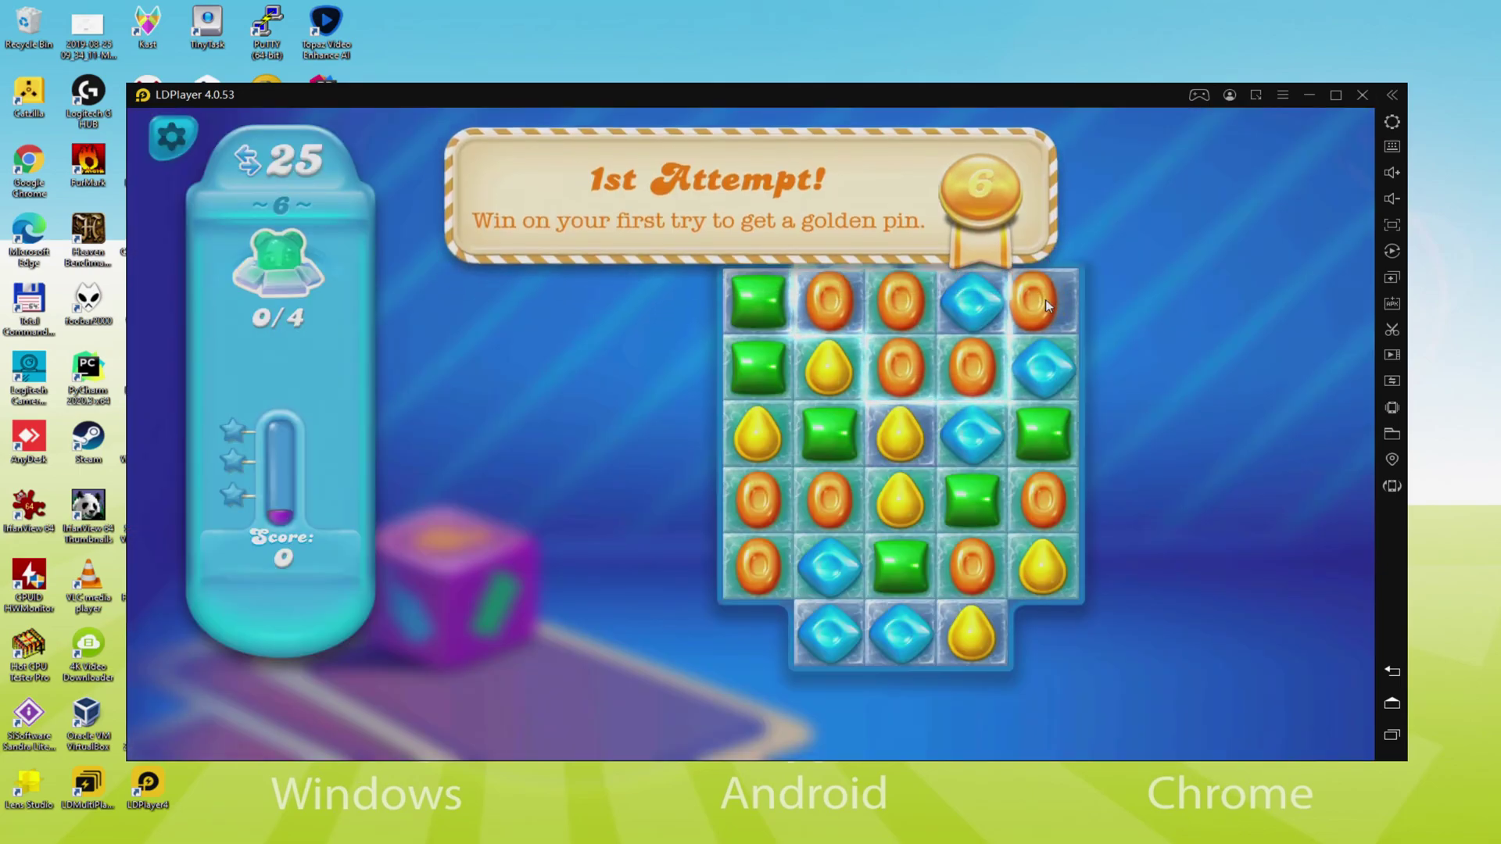
pyautogui.moveTo(1045, 299); pyautogui.dragTo(977, 301)
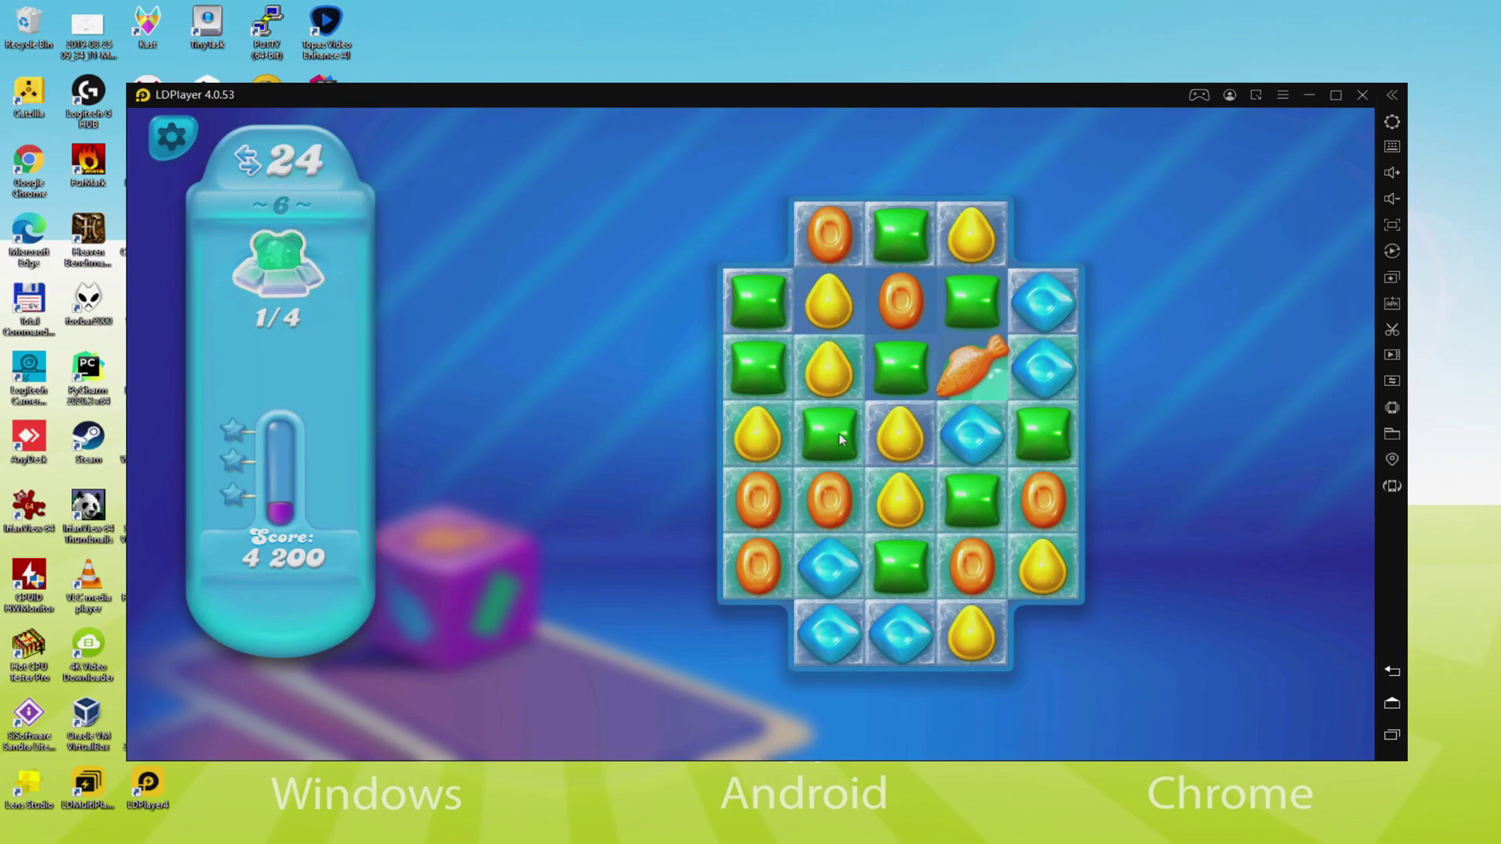
pyautogui.moveTo(756, 433); pyautogui.dragTo(860, 452)
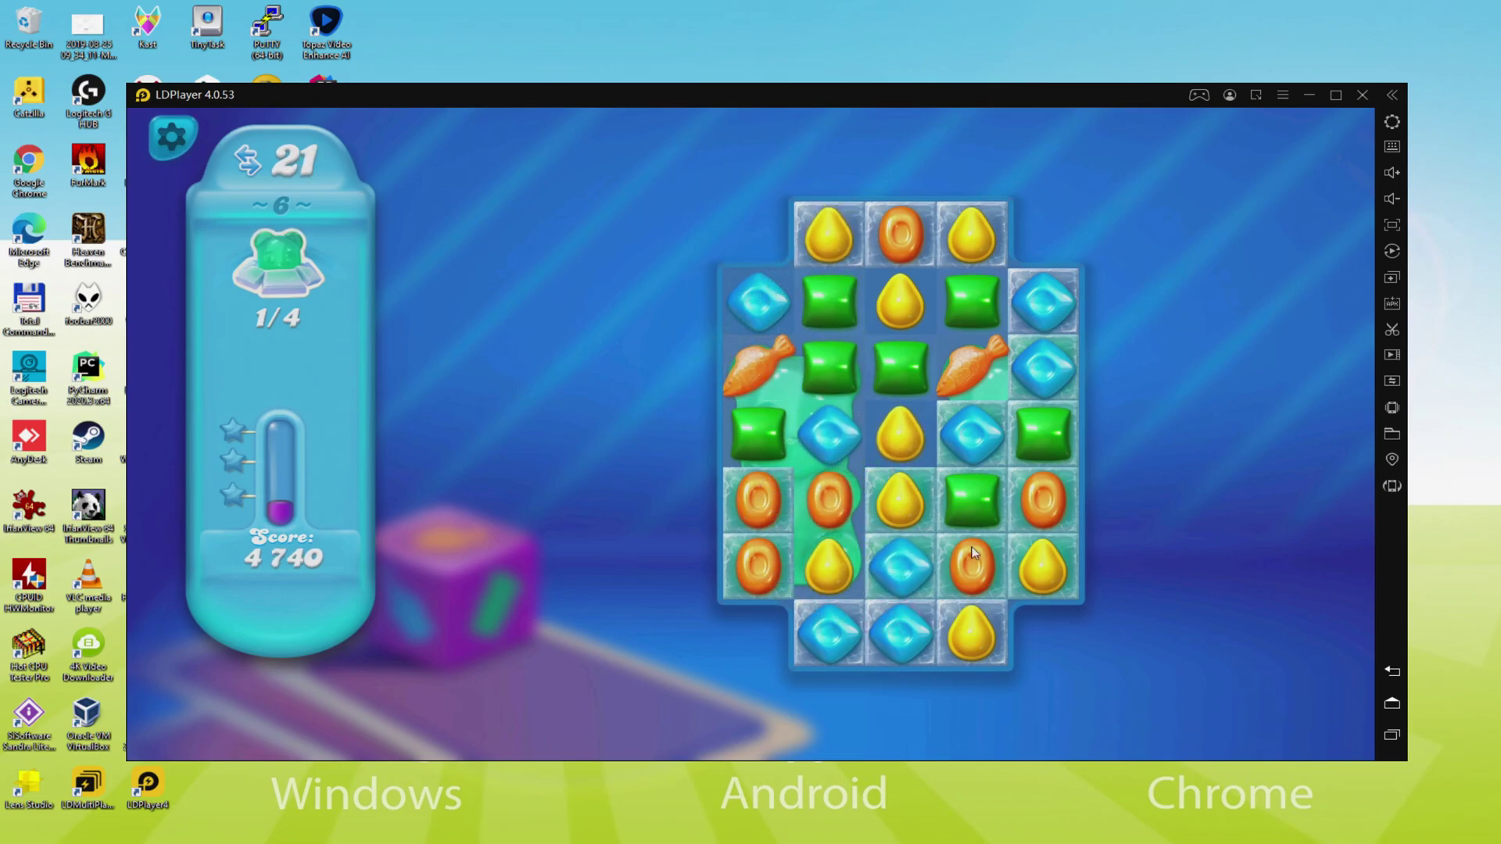
pyautogui.moveTo(851, 565); pyautogui.dragTo(907, 566)
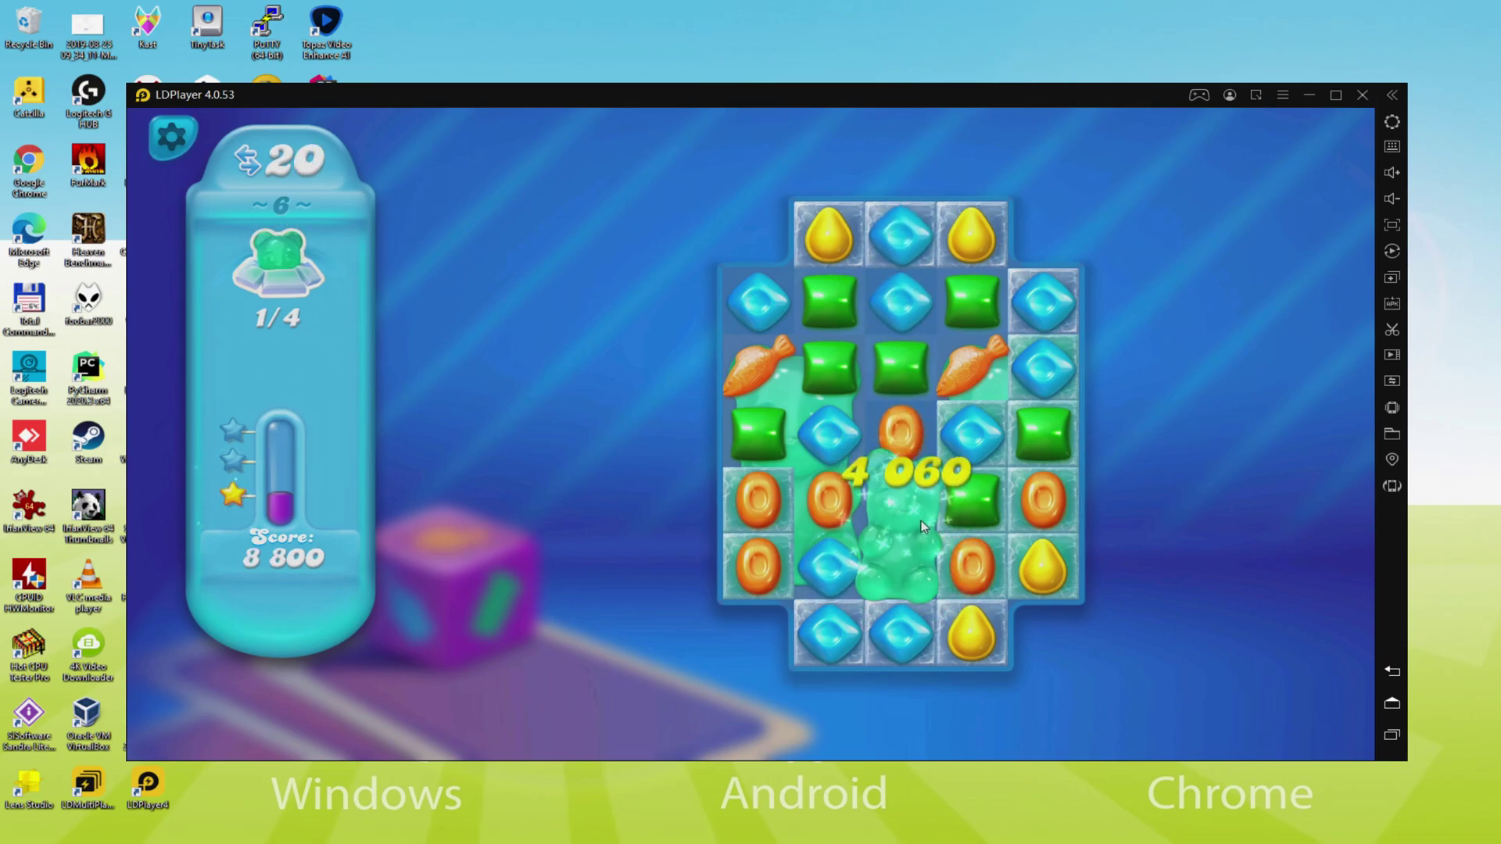